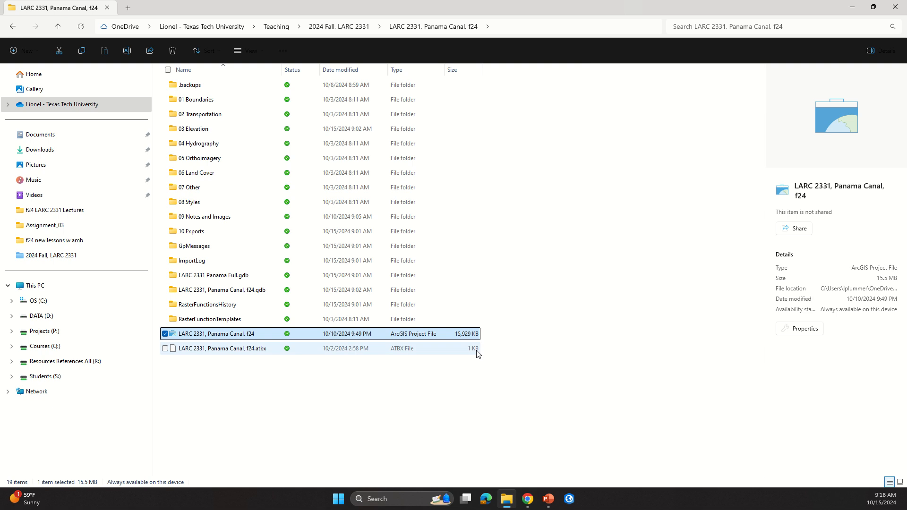
Step: Open the LARC 2331, Panama Canal, f24 ArcGIS project file
{"action": "key", "text": "alt"}
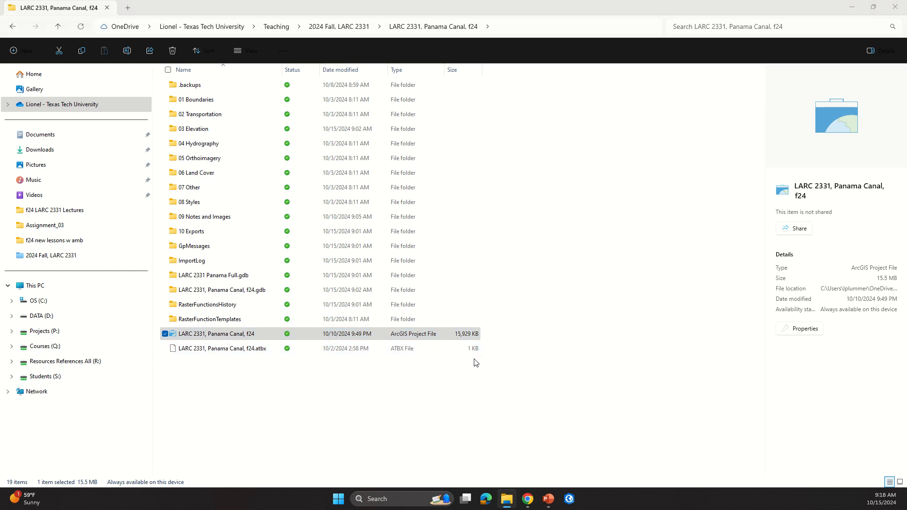
{"action": "key", "text": "alt+Tab"}
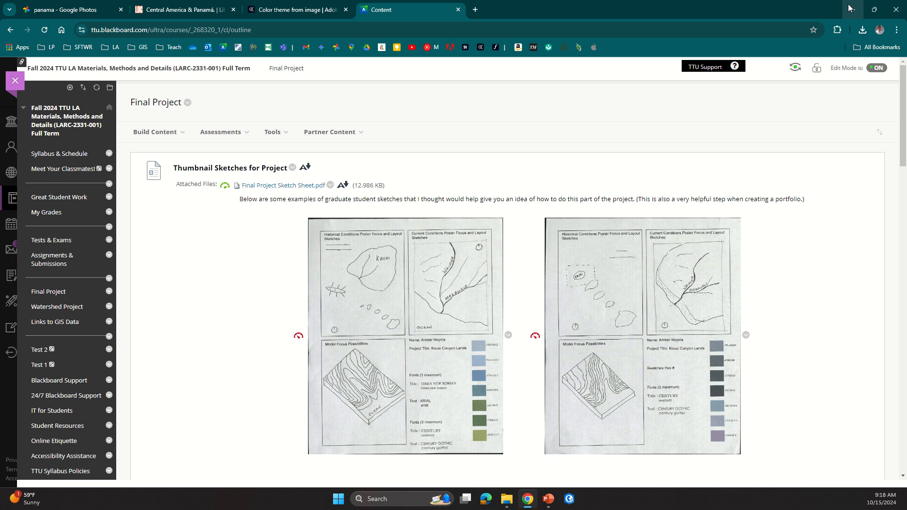
{"action": "left_click", "coordinate": [853, 8]}
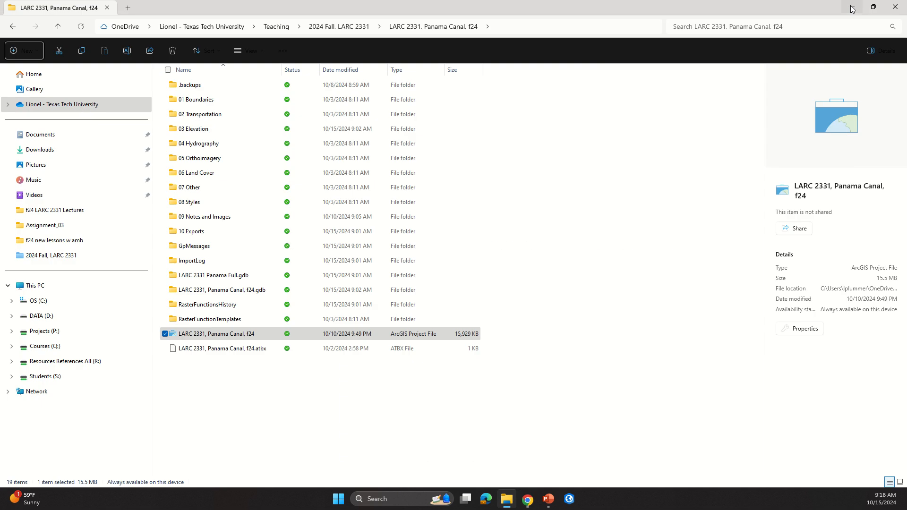
{"action": "double_click", "coordinate": [202, 333]}
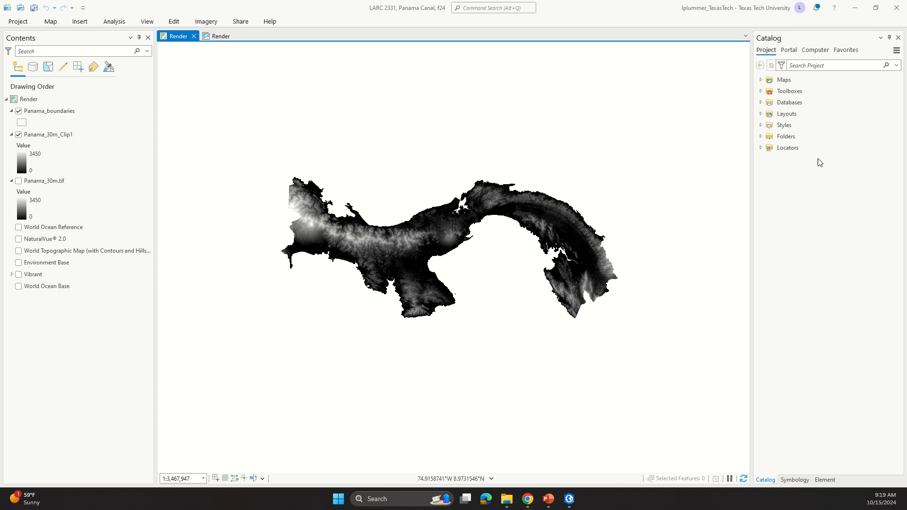
Step: Add the EliminatePoly2_Smth feature class from the LARC 2331, Panama Canal, f24.gdb geodatabase to the map
{"action": "left_click", "coordinate": [763, 103]}
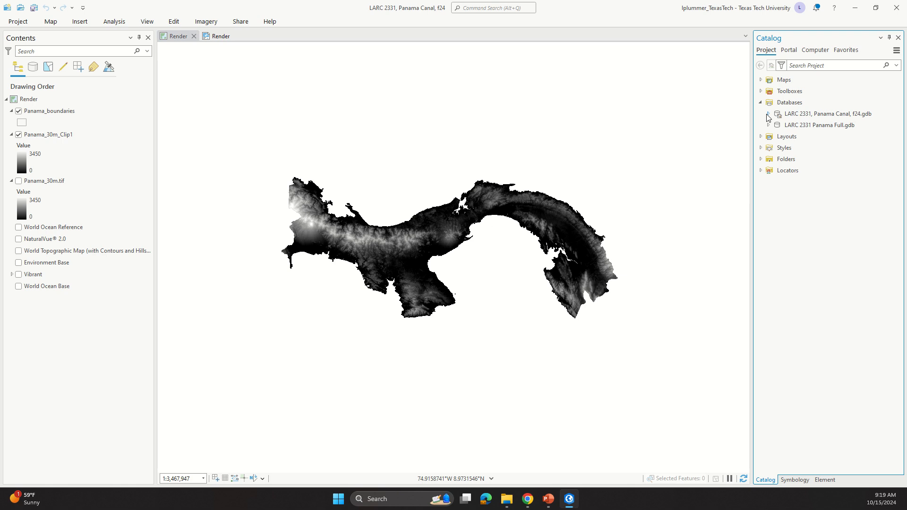
{"action": "left_click", "coordinate": [769, 115]}
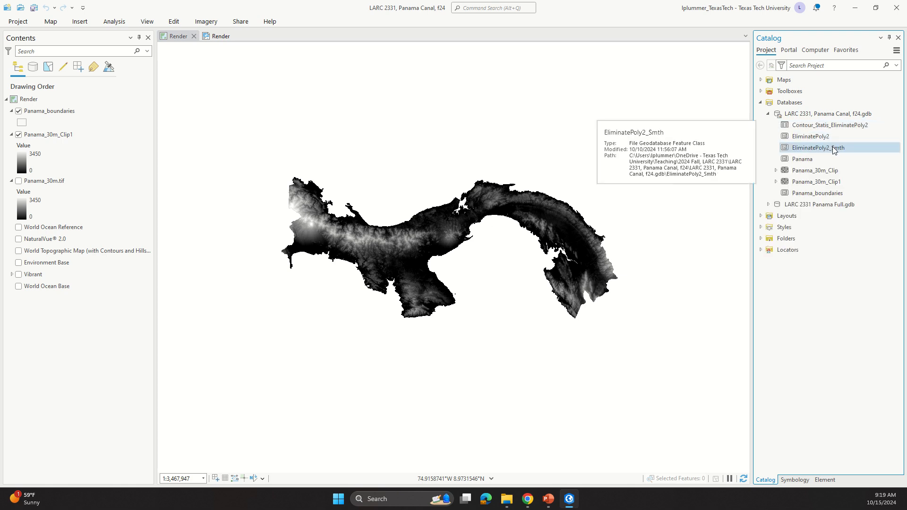
{"action": "mouse_move", "coordinate": [835, 150]}
{"action": "left_mouse_down"}
{"action": "mouse_move", "coordinate": [353, 166]}
{"action": "mouse_move", "coordinate": [145, 157]}
{"action": "mouse_move", "coordinate": [92, 126]}
{"action": "left_mouse_up"}
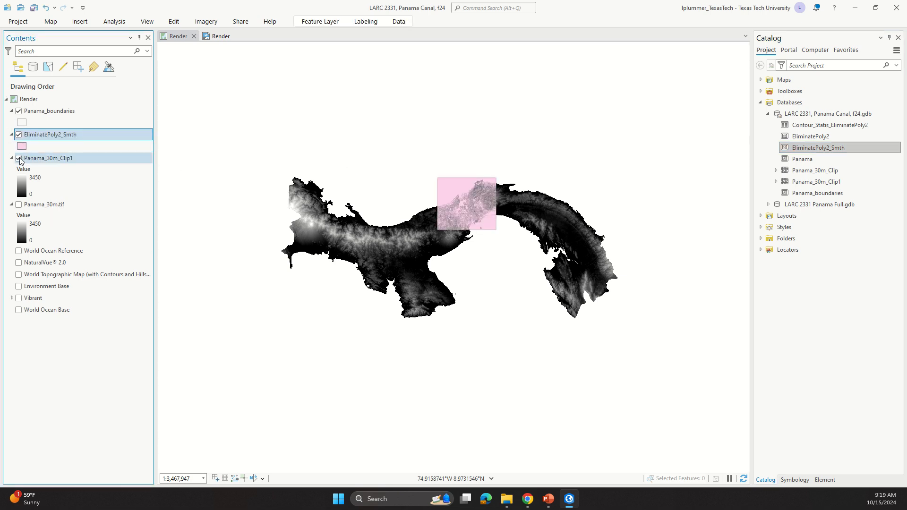
Step: Turn off the Panama_30m_Clip1 raster layer to display the smoothed contour polygons on their own
{"action": "left_click", "coordinate": [19, 158]}
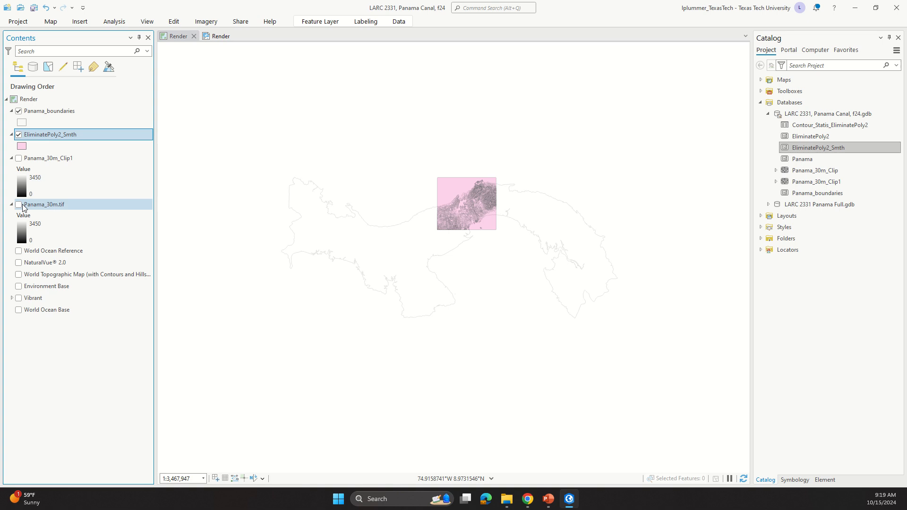
{"action": "scroll", "coordinate": [474, 210], "scroll_direction": "up", "scroll_amount": 2}
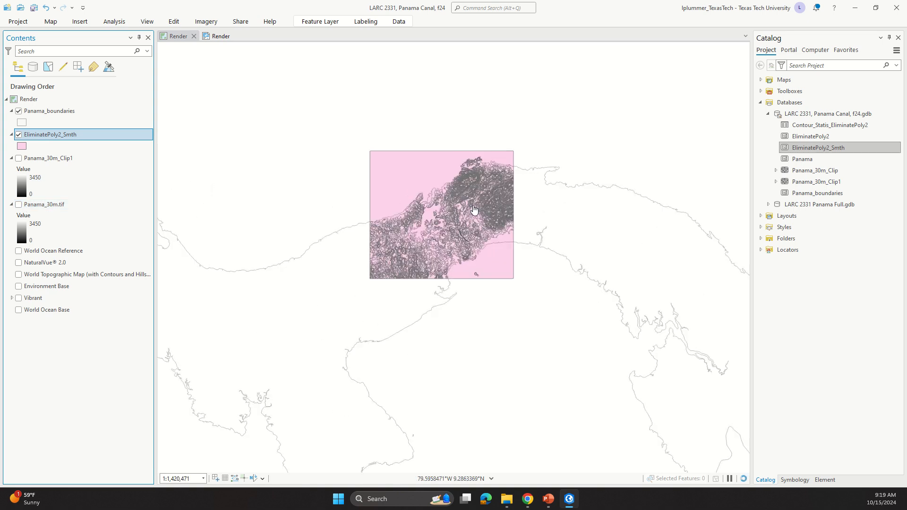
{"action": "scroll", "coordinate": [474, 209], "scroll_direction": "up", "scroll_amount": 3}
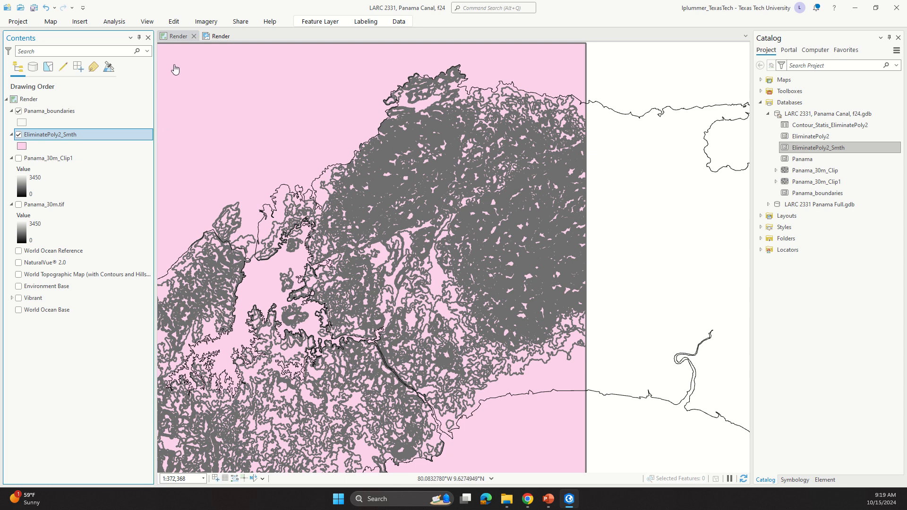
{"action": "left_click", "coordinate": [119, 22]}
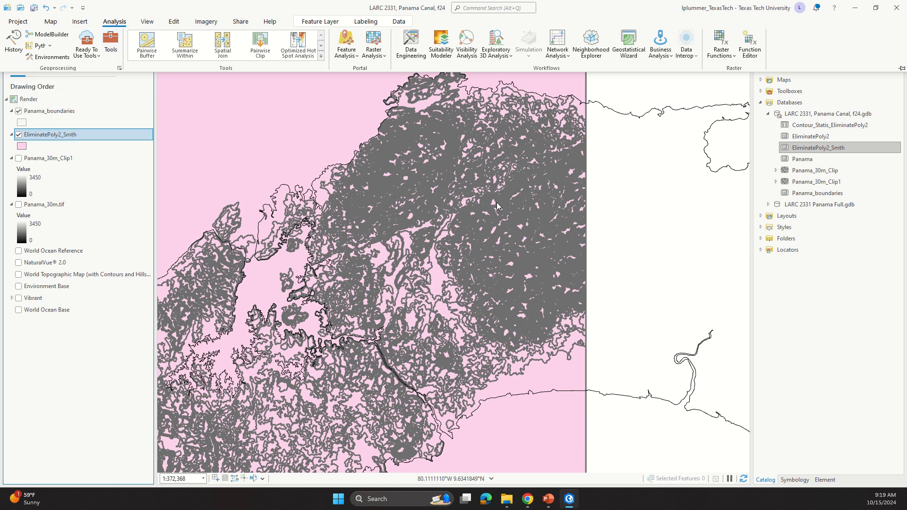
{"action": "scroll", "coordinate": [500, 229], "scroll_direction": "down", "scroll_amount": 1}
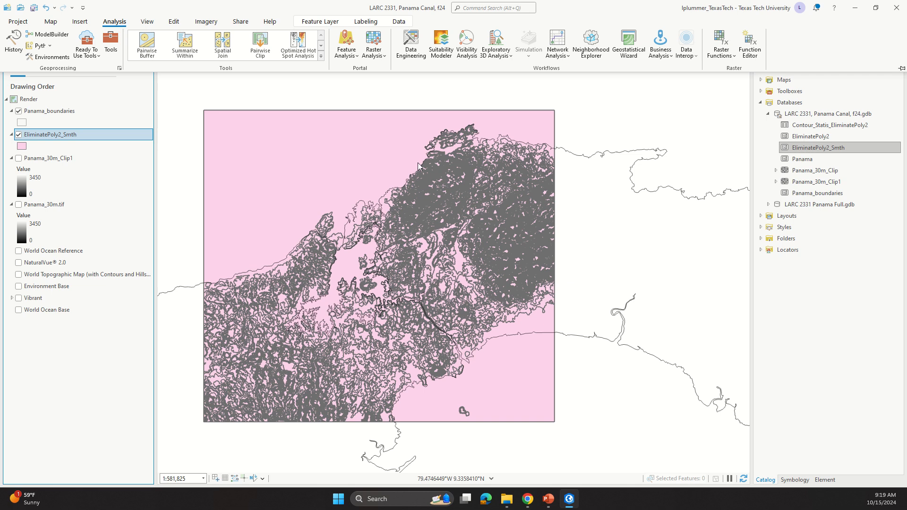
{"action": "scroll", "coordinate": [418, 162], "scroll_direction": "down", "scroll_amount": 1}
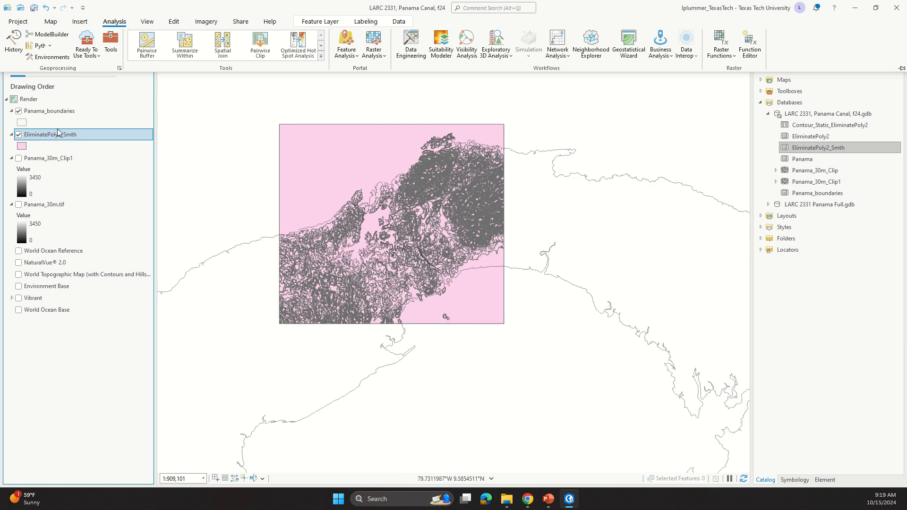
{"action": "left_click", "coordinate": [59, 134]}
{"action": "left_click", "coordinate": [60, 136]}
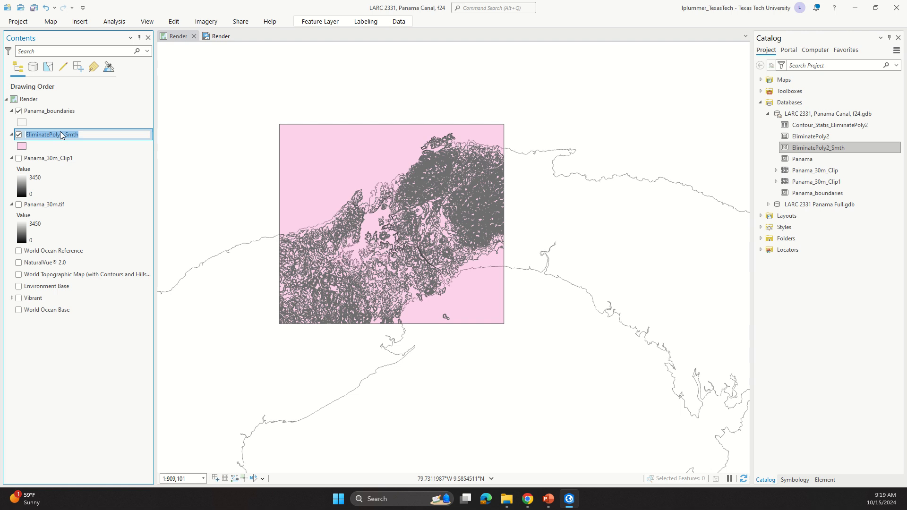
{"action": "right_click", "coordinate": [62, 141]}
{"action": "left_click", "coordinate": [52, 151]}
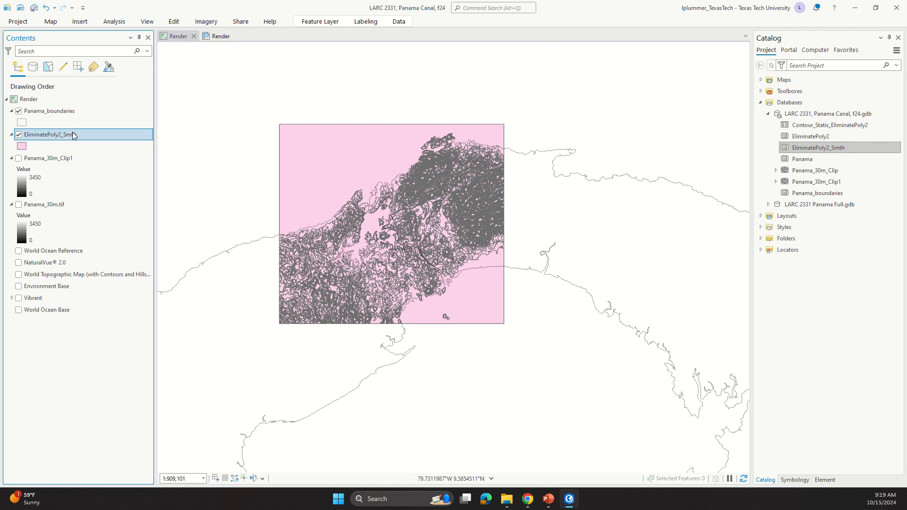
Step: Open the attribute table of the EliminatePoly2_Smth layer
{"action": "right_click", "coordinate": [73, 136]}
{"action": "left_click", "coordinate": [183, 190]}
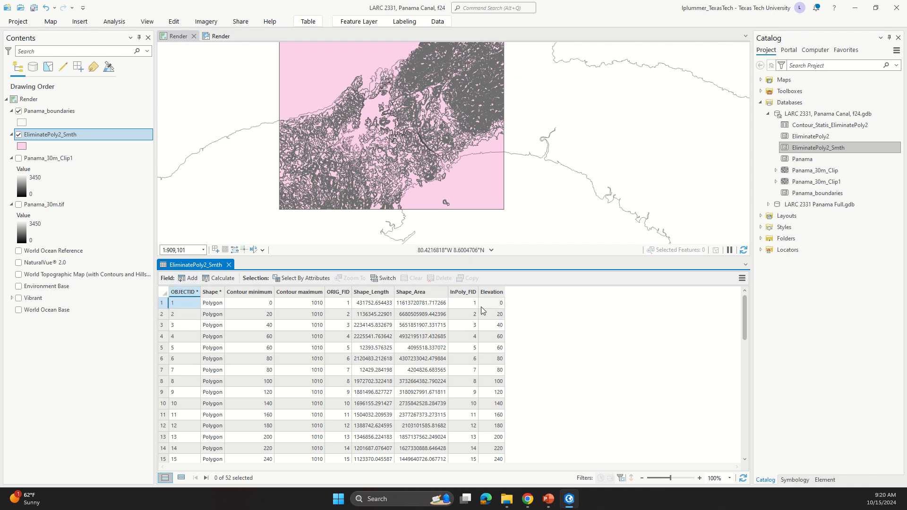
{"action": "mouse_move", "coordinate": [476, 298]}
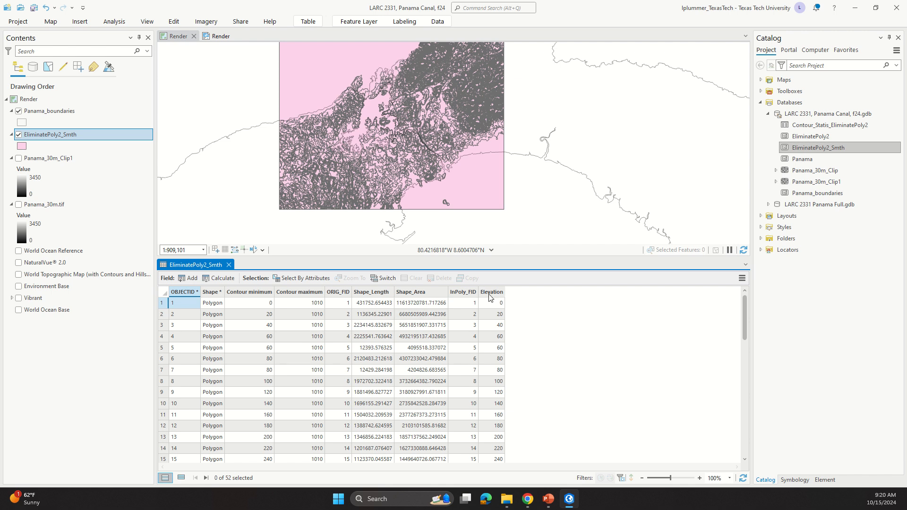
{"action": "left_click", "coordinate": [191, 279]}
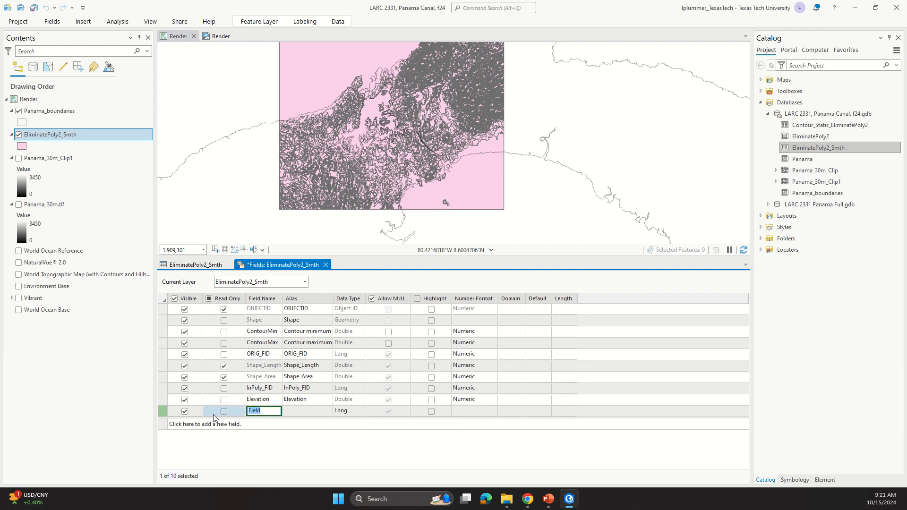
{"action": "right_click", "coordinate": [164, 412]}
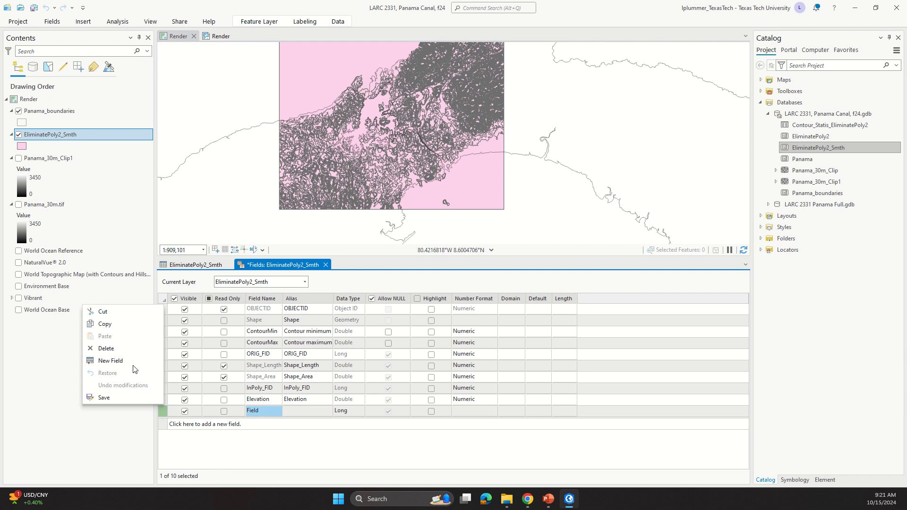
{"action": "left_click", "coordinate": [121, 349]}
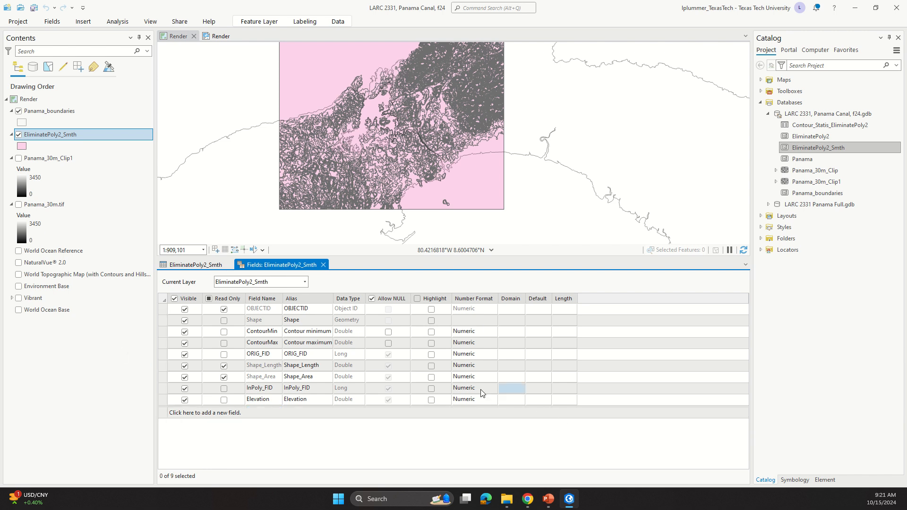
Step: Format the InPoly_FID field's numbers with left alignment, thousands separators and an m suffix
{"action": "left_click", "coordinate": [494, 387]}
{"action": "left_click", "coordinate": [494, 390]}
{"action": "left_click", "coordinate": [492, 389]}
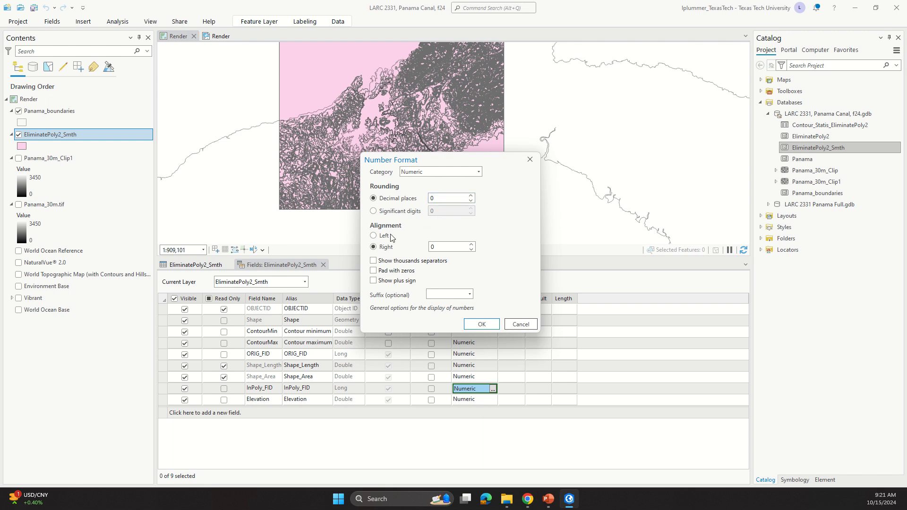
{"action": "left_click", "coordinate": [375, 236]}
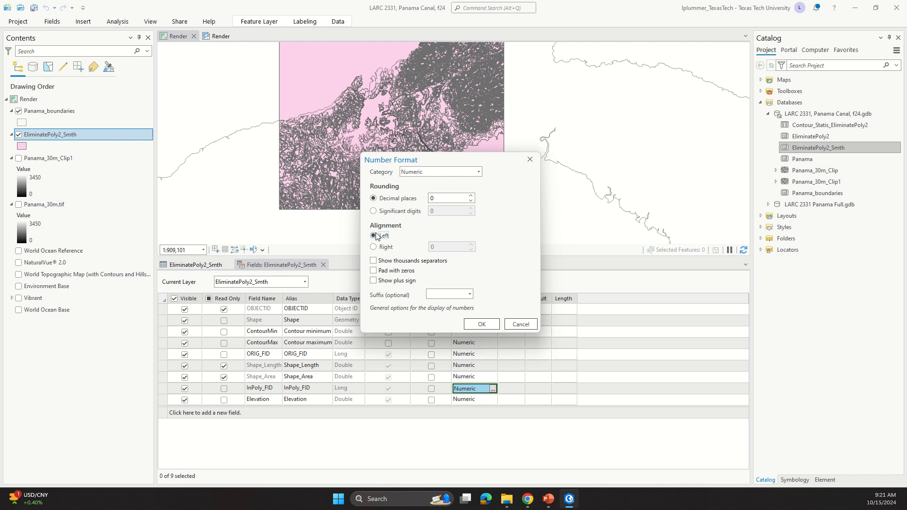
{"action": "left_click", "coordinate": [374, 262]}
{"action": "left_click", "coordinate": [470, 295]}
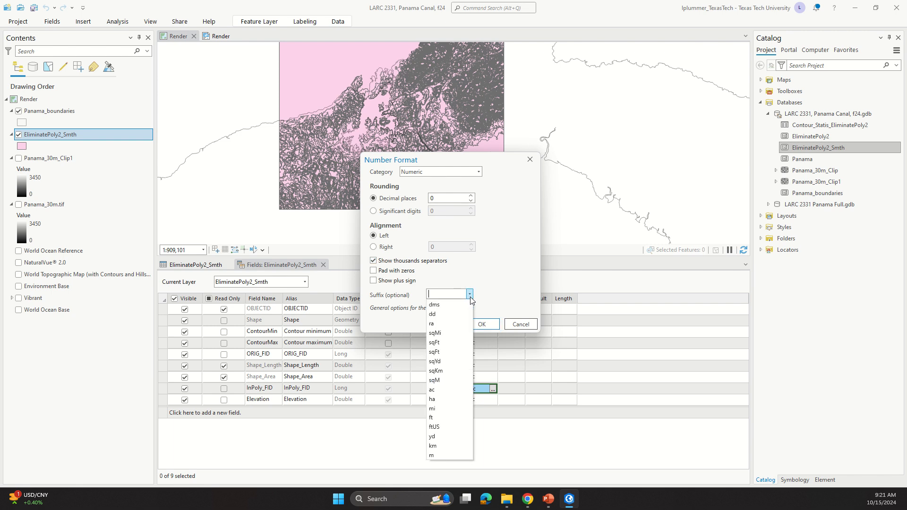
{"action": "left_click", "coordinate": [442, 454]}
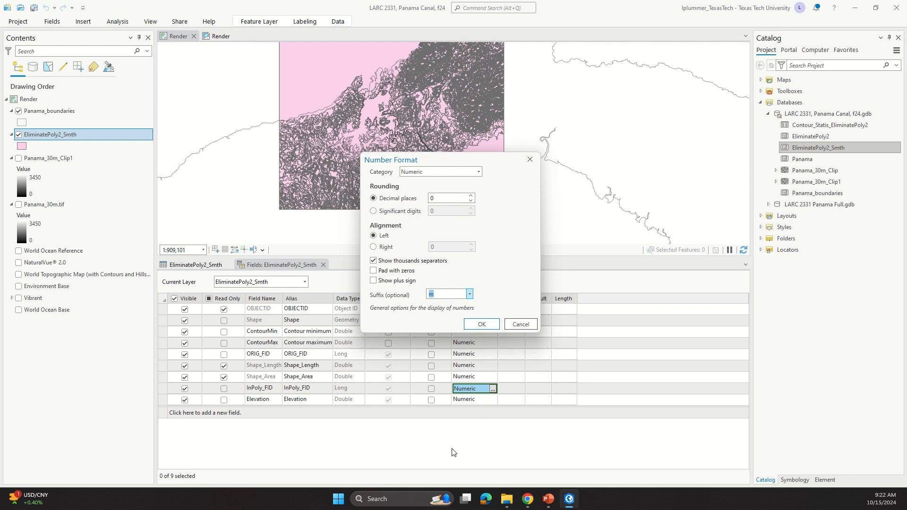
{"action": "left_click", "coordinate": [482, 324]}
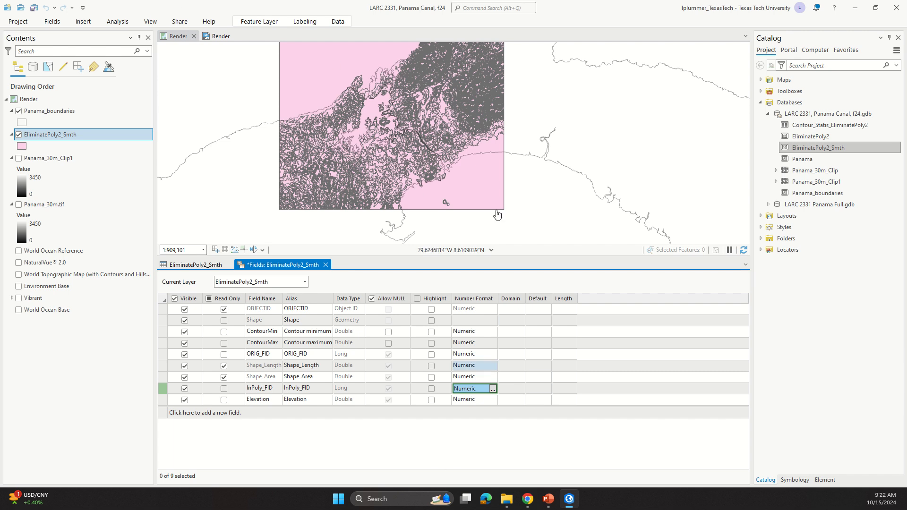
{"action": "left_click", "coordinate": [337, 22]}
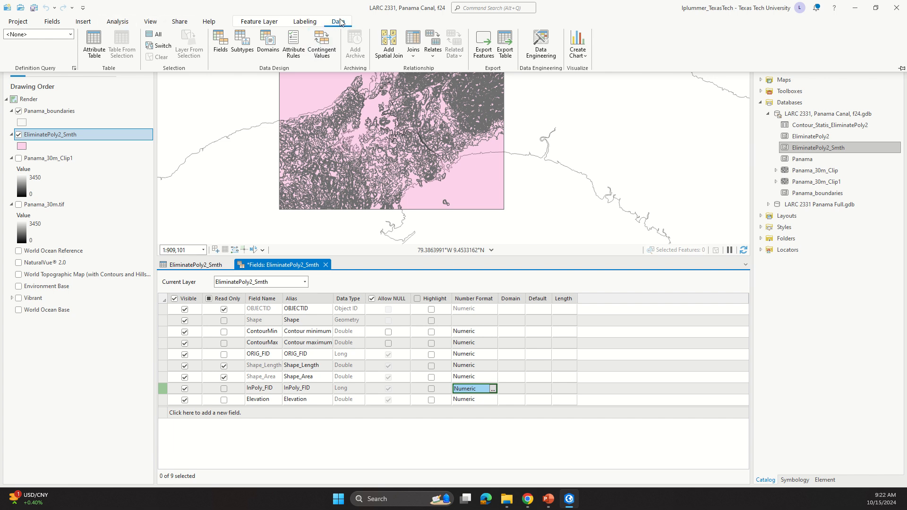
{"action": "left_click", "coordinate": [151, 25]}
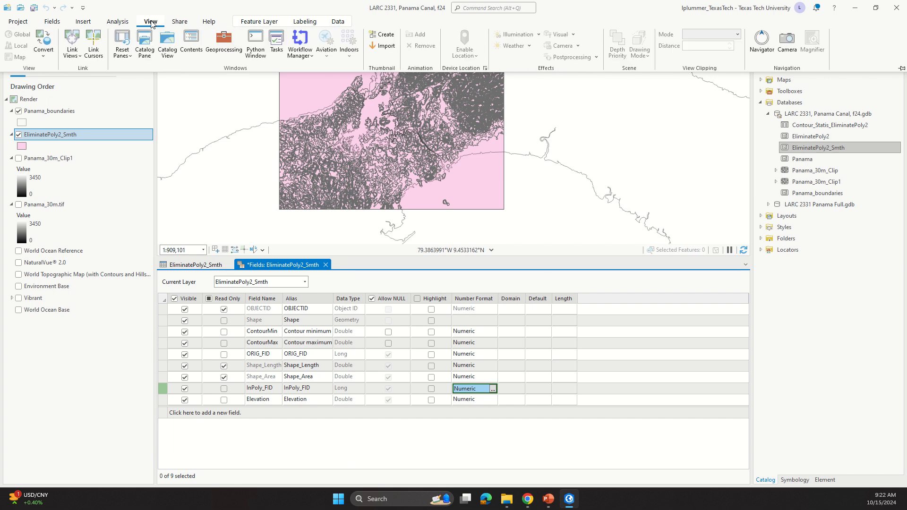
{"action": "left_click", "coordinate": [127, 22]}
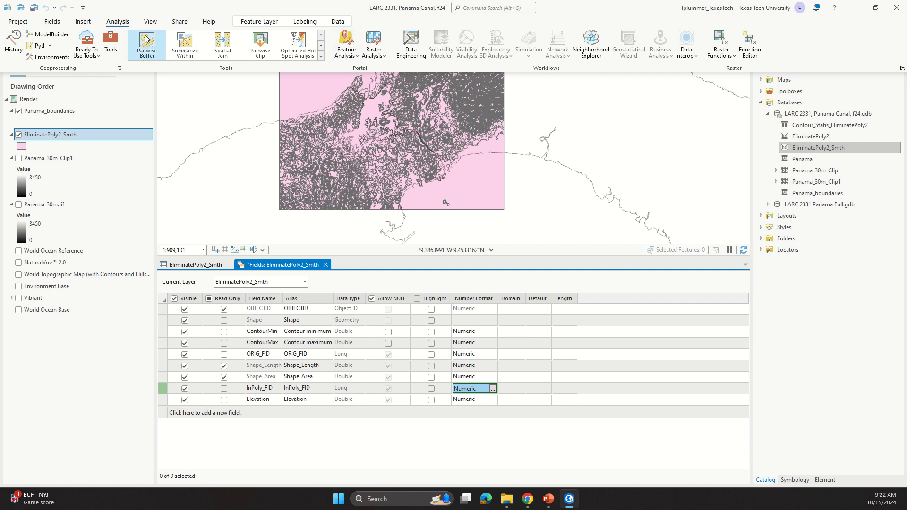
{"action": "left_click", "coordinate": [242, 438]}
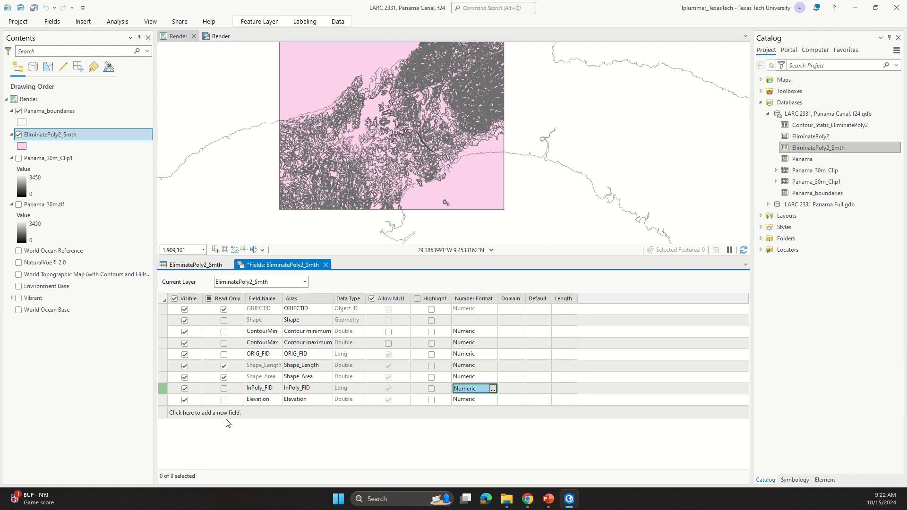
Step: Add a new field named new with the alias test and the Long data type
{"action": "left_click", "coordinate": [165, 414]}
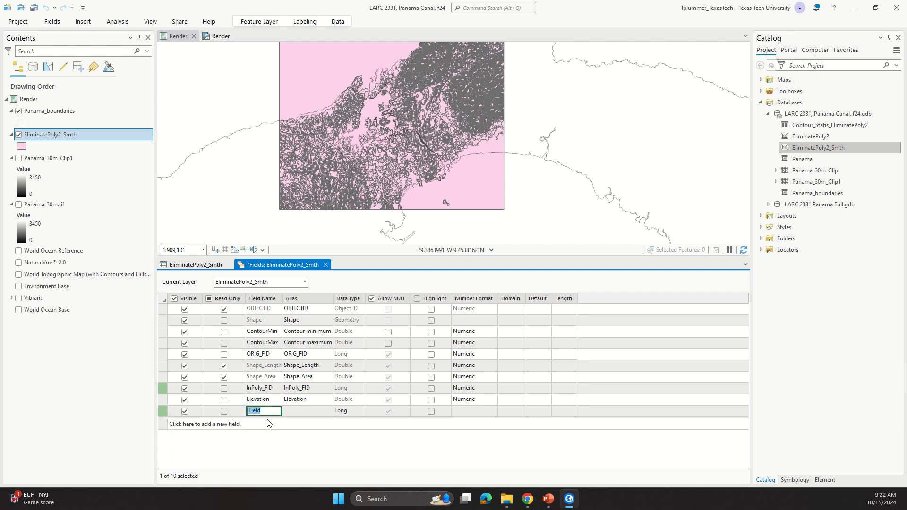
{"action": "type", "text": "new"}
{"action": "key", "text": "Tab"}
{"action": "type", "text": "t"}
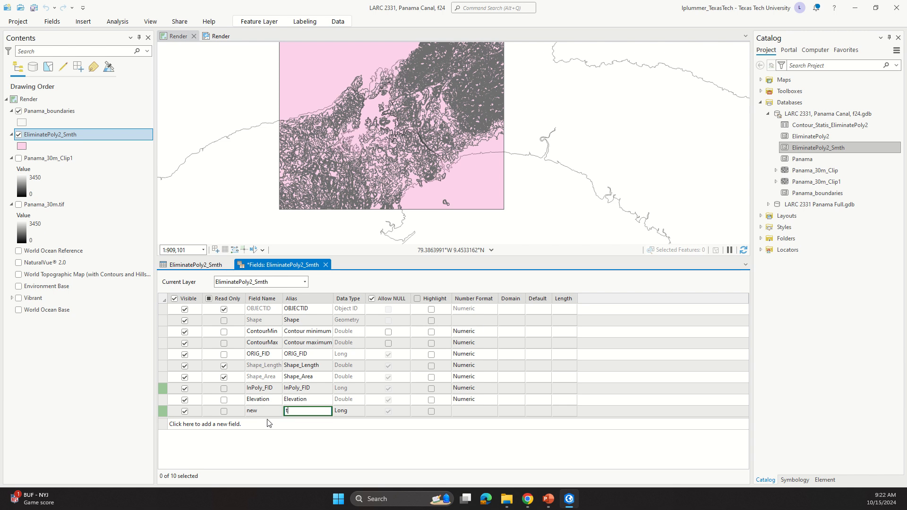
{"action": "key", "text": "Tab"}
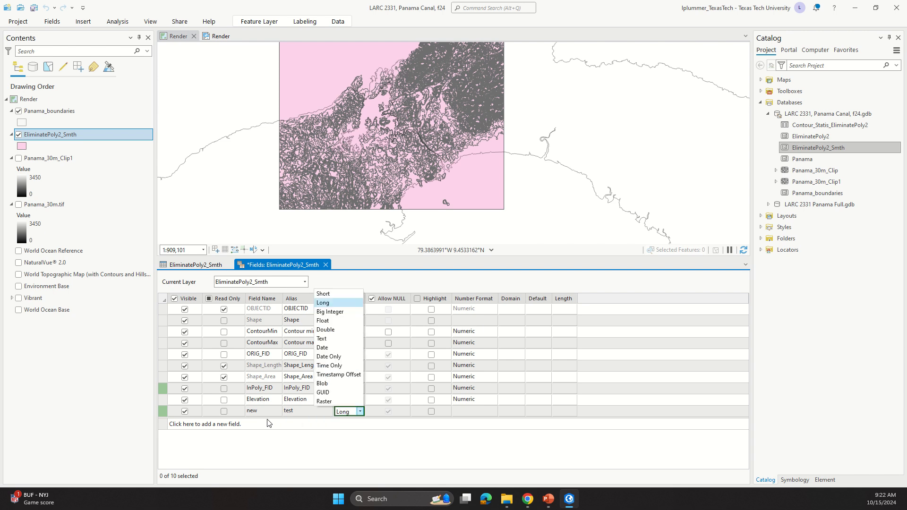
{"action": "left_click", "coordinate": [480, 409]}
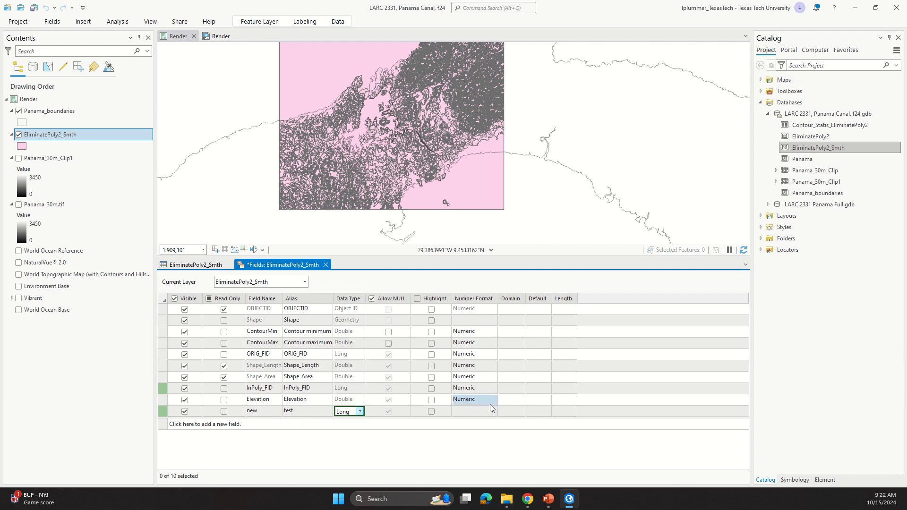
Step: Set the number format of the new field to the Numeric category
{"action": "left_click", "coordinate": [484, 411]}
{"action": "left_click", "coordinate": [478, 413]}
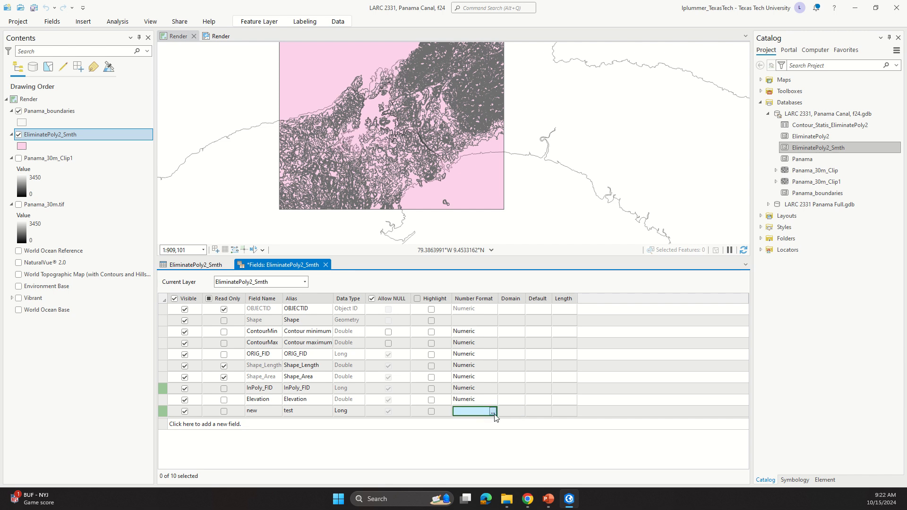
{"action": "left_click", "coordinate": [492, 412]}
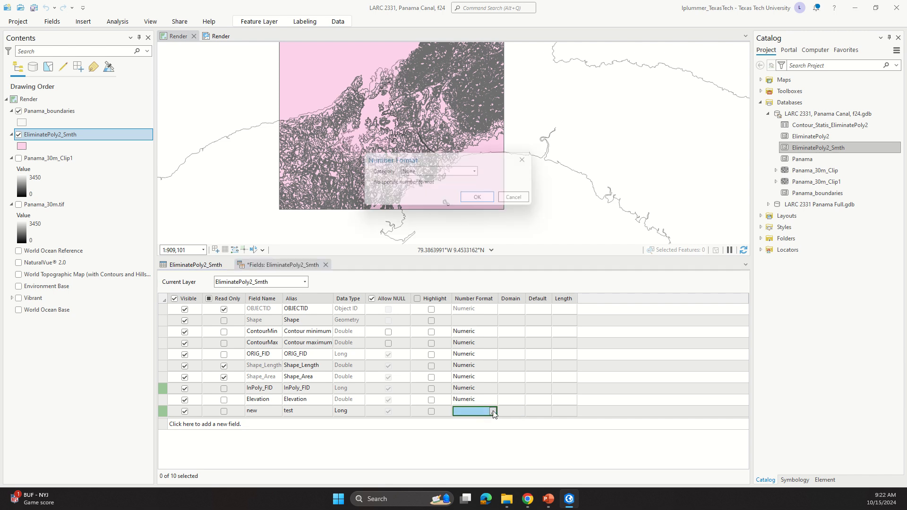
{"action": "left_click", "coordinate": [478, 172]}
{"action": "left_click", "coordinate": [459, 202]}
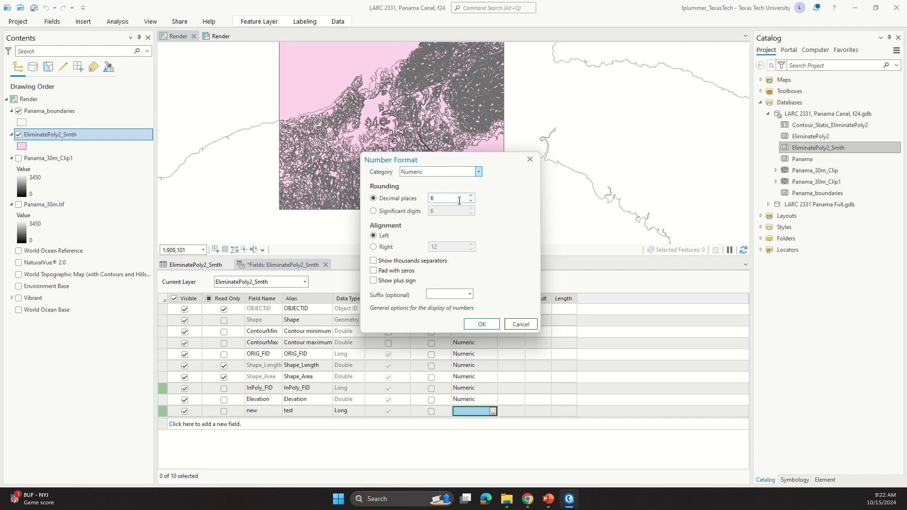
{"action": "left_click", "coordinate": [482, 324]}
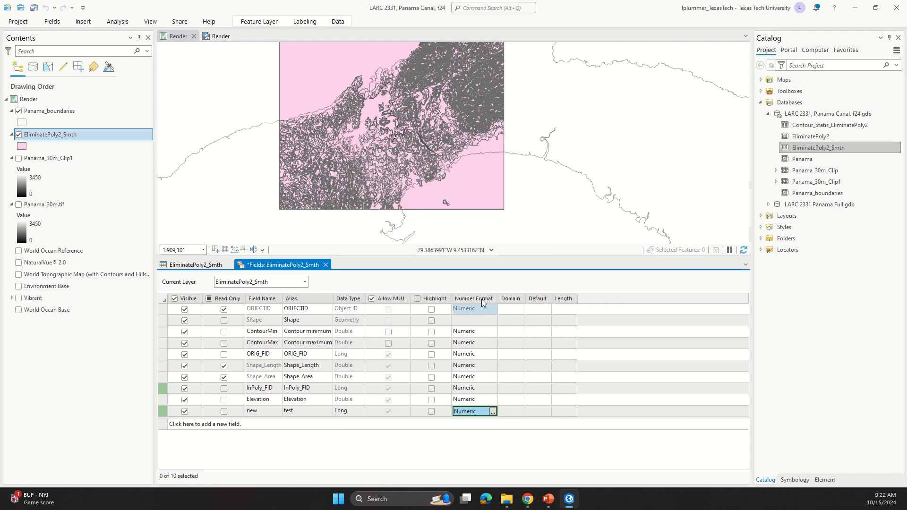
{"action": "left_click", "coordinate": [338, 21]}
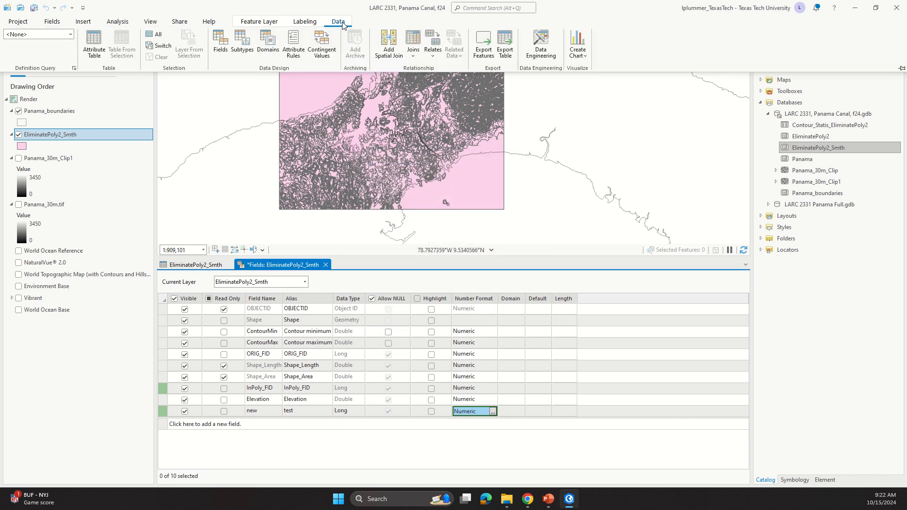
{"action": "left_click", "coordinate": [902, 68]}
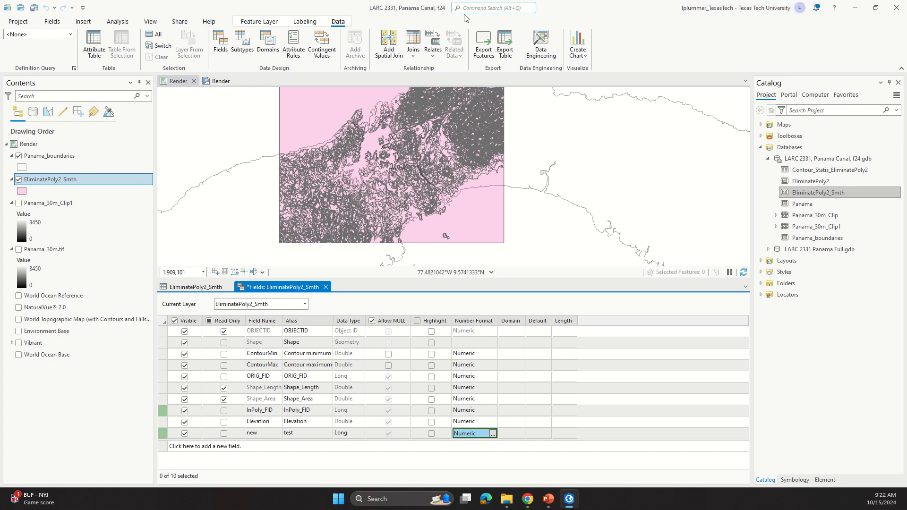
{"action": "left_click", "coordinate": [255, 22]}
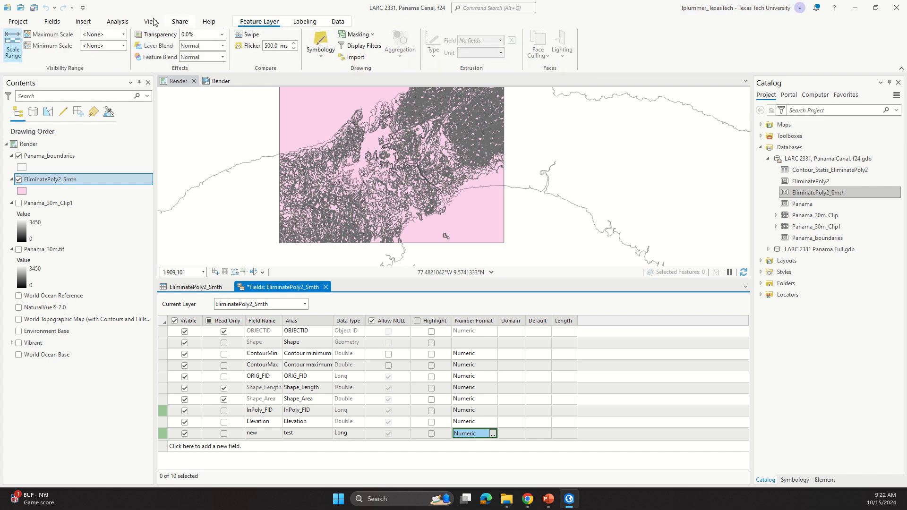
{"action": "left_click", "coordinate": [126, 21]}
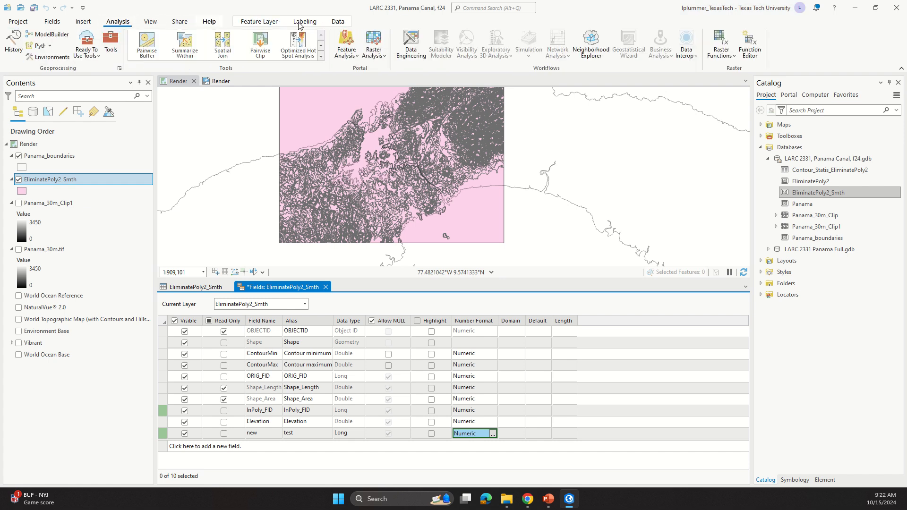
{"action": "left_click", "coordinate": [338, 22]}
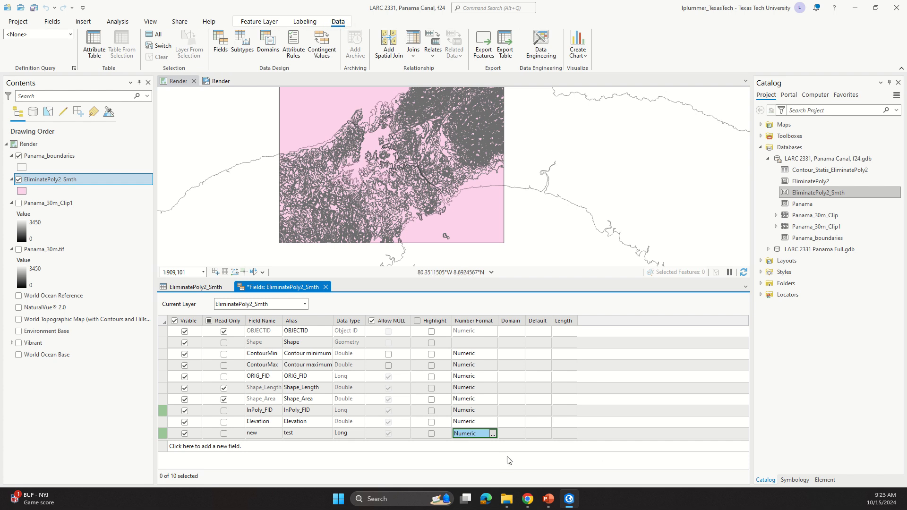
Step: Close the fields view, saving the field changes, and close the EliminatePoly2_Smth attribute table
{"action": "left_click", "coordinate": [325, 287]}
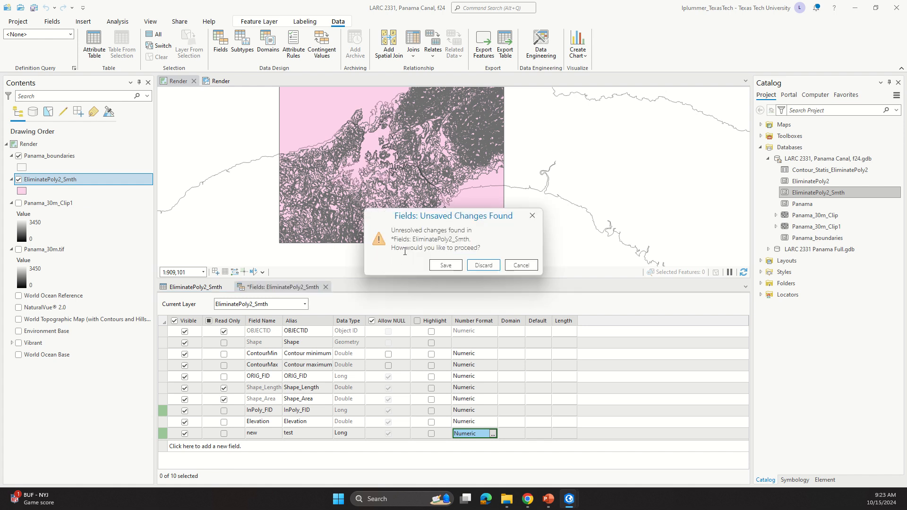
{"action": "left_click", "coordinate": [444, 264]}
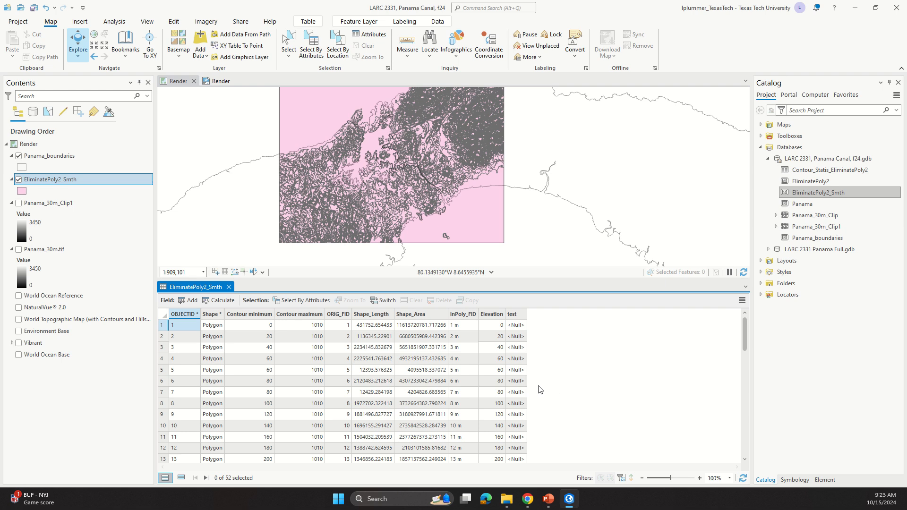
{"action": "left_click", "coordinate": [228, 288]}
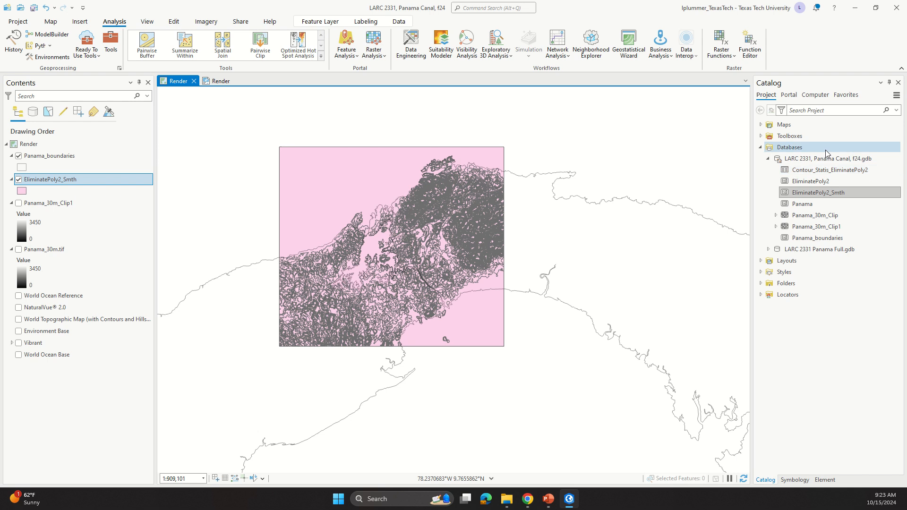
Step: Search the geoprocessing tools for cad and open the Export to CAD tool
{"action": "right_click", "coordinate": [844, 192]}
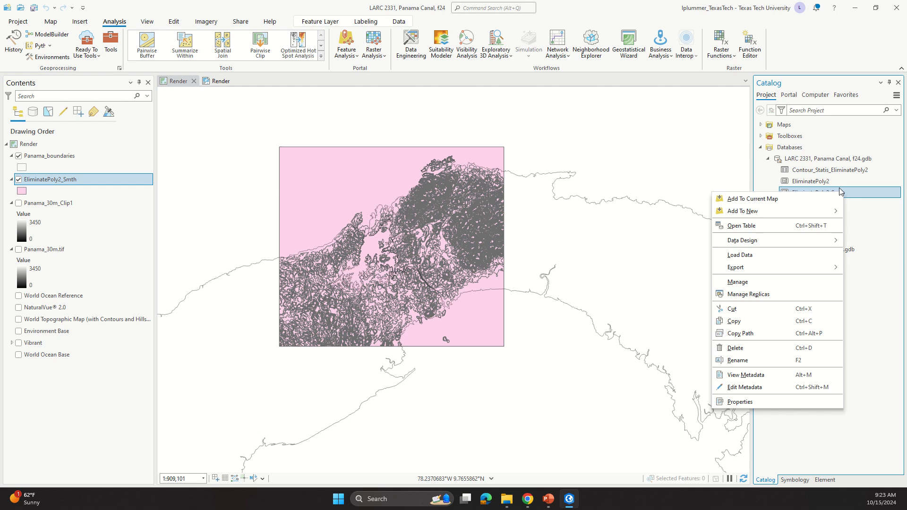
{"action": "mouse_move", "coordinate": [793, 267]}
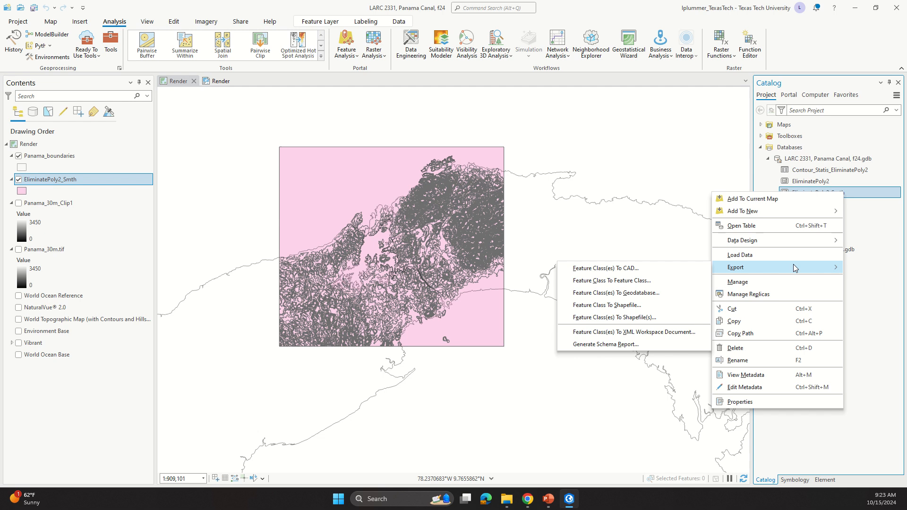
{"action": "left_click", "coordinate": [111, 40]}
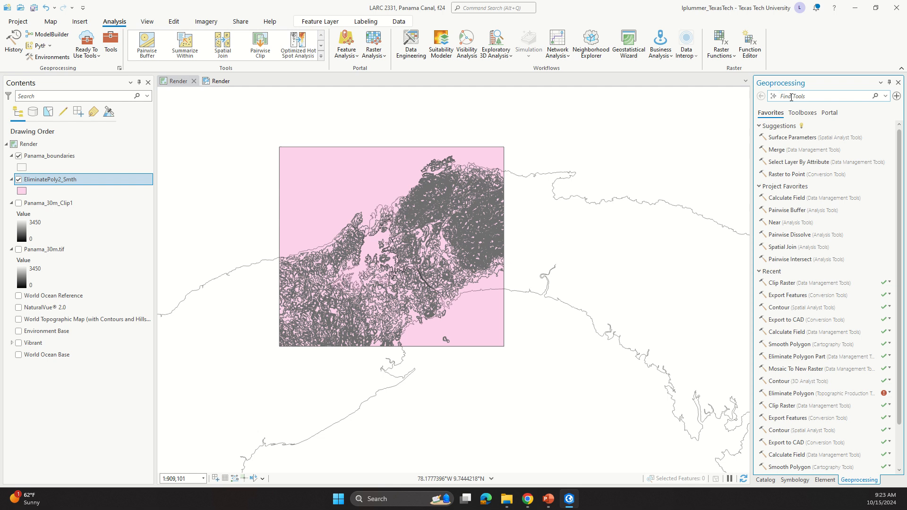
{"action": "type", "text": "cad"}
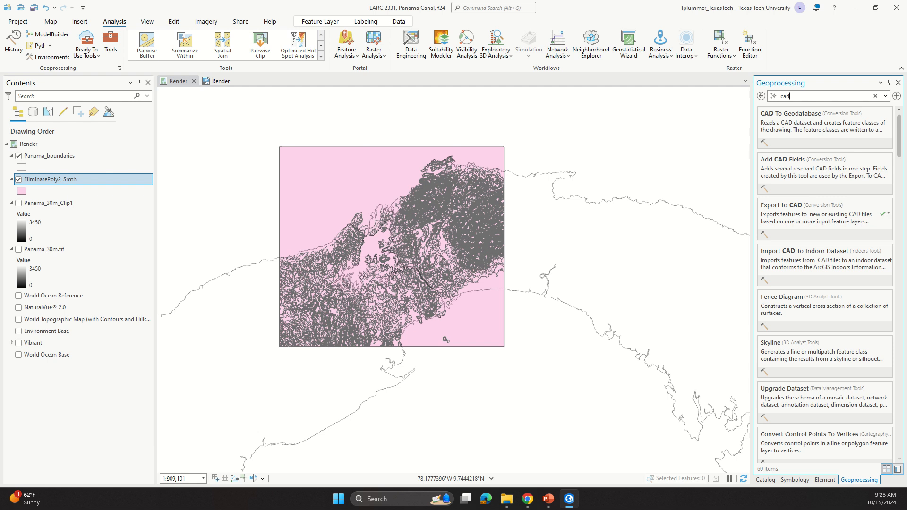
{"action": "left_click", "coordinate": [820, 208]}
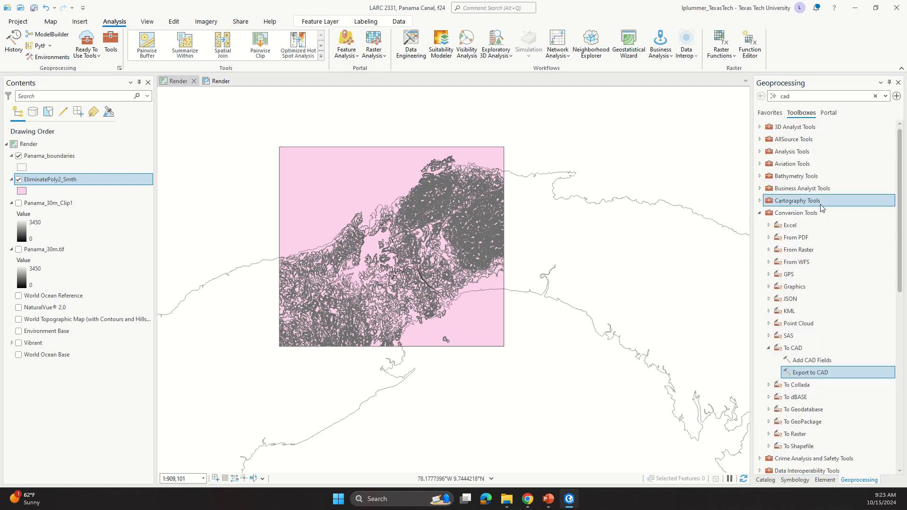
{"action": "double_click", "coordinate": [831, 374]}
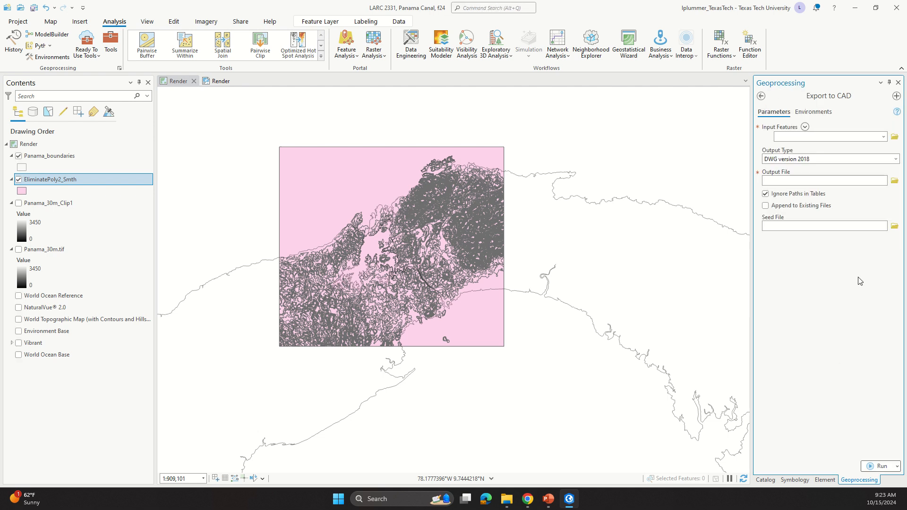
Step: Export EliminatePoly2_Smth to CAD as contours with elevation.dwg in the 10 Exports folder
{"action": "left_click", "coordinate": [884, 137]}
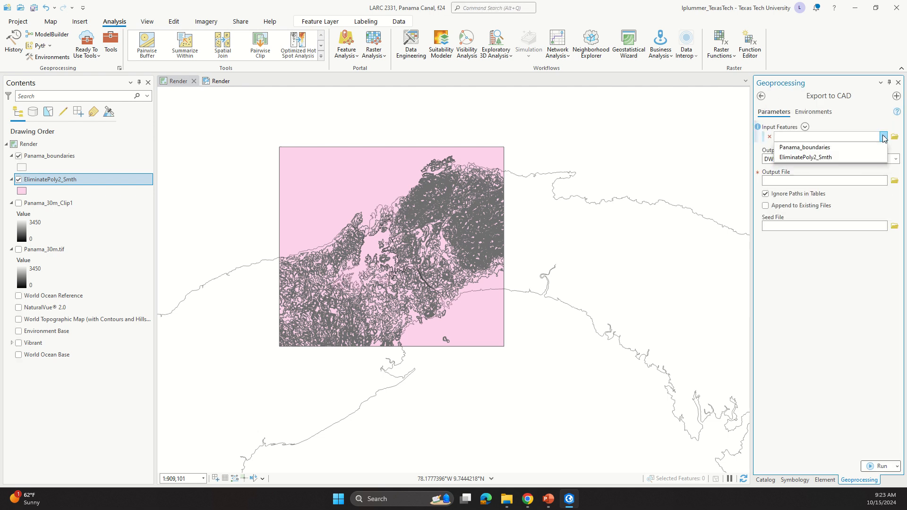
{"action": "left_click", "coordinate": [847, 157]}
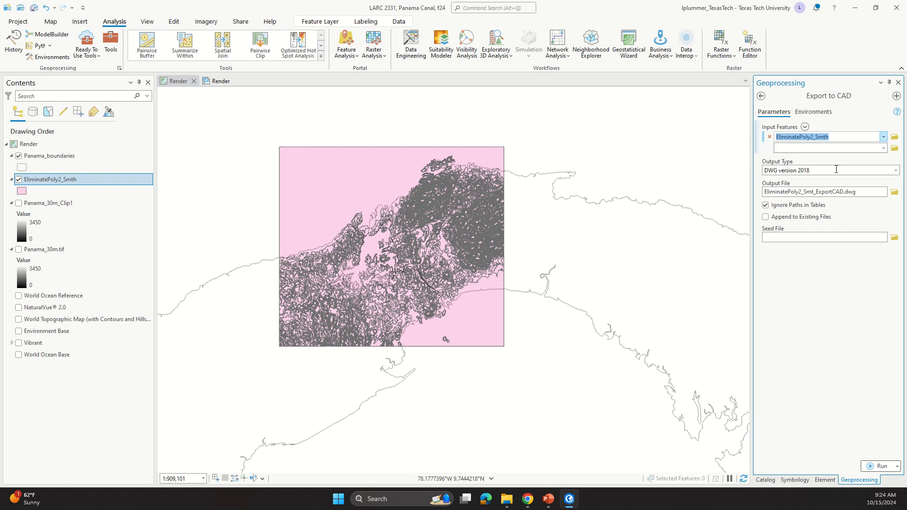
{"action": "left_click", "coordinate": [895, 191]}
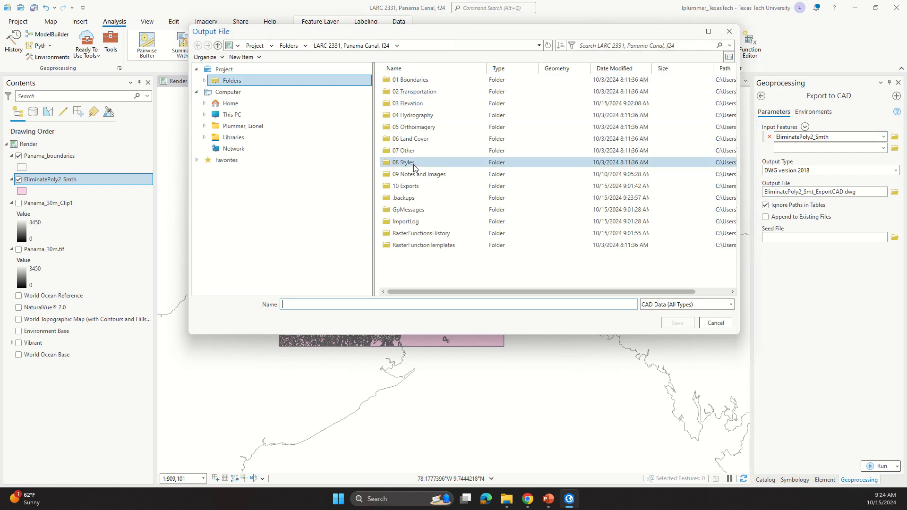
{"action": "left_click", "coordinate": [429, 185]}
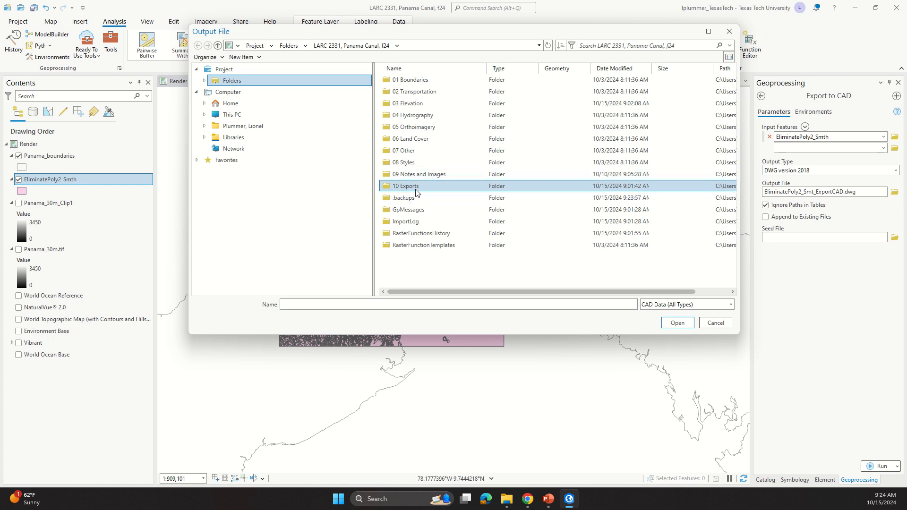
{"action": "double_click", "coordinate": [417, 188]}
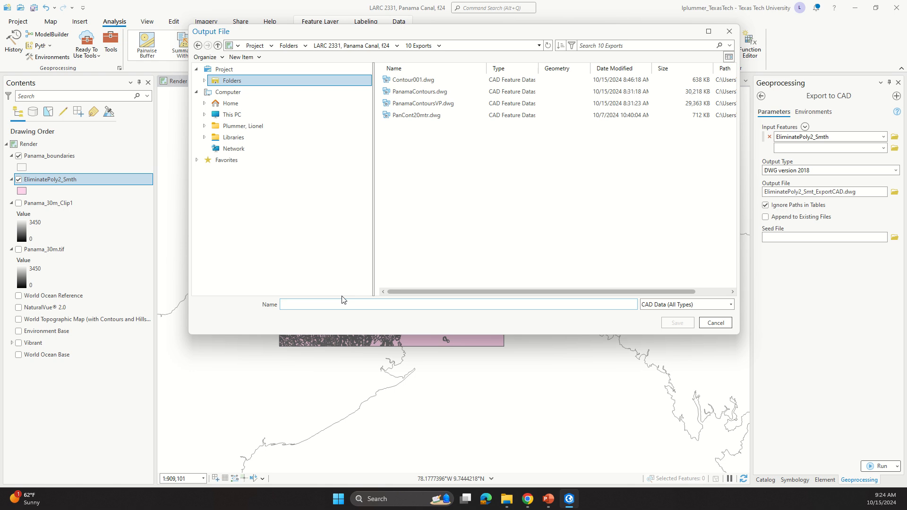
{"action": "type", "text": "con"}
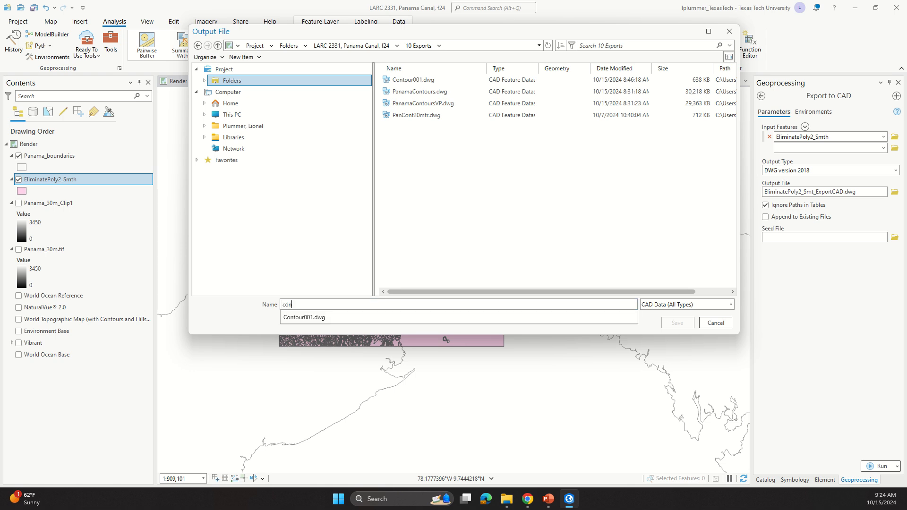
{"action": "type", "text": "tours wi"}
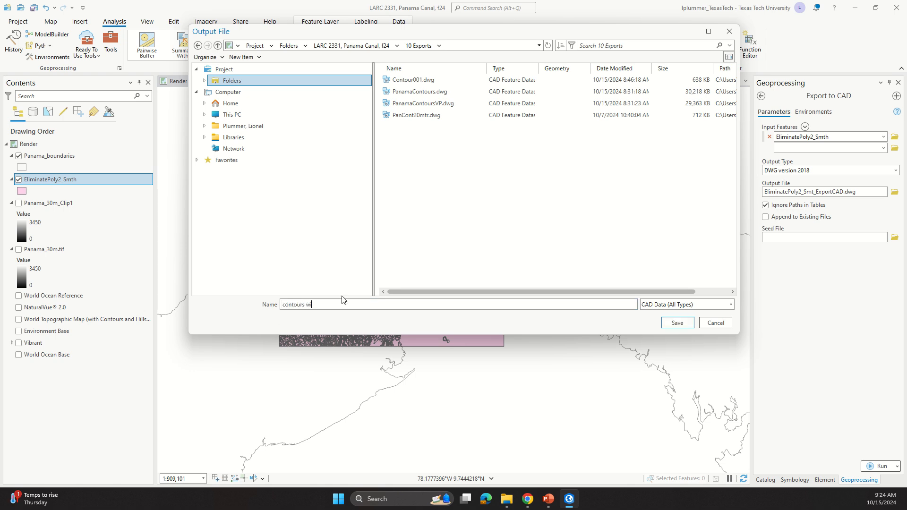
{"action": "type", "text": "th elevation"}
{"action": "left_click", "coordinate": [679, 324]}
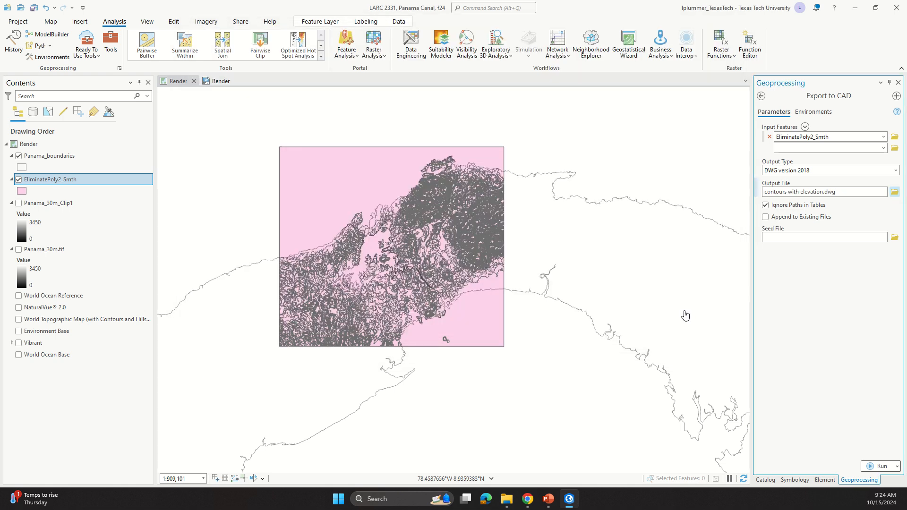
{"action": "left_click", "coordinate": [872, 467]}
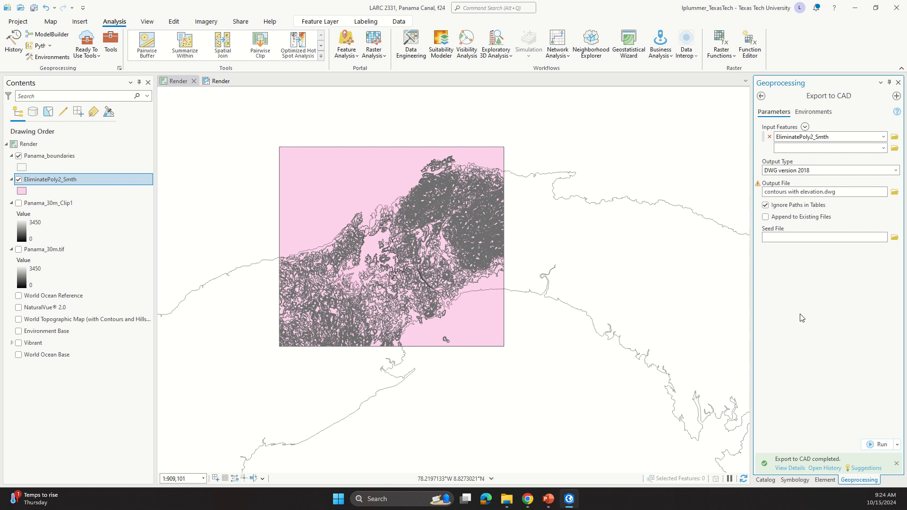
Step: Save the project and close ArcGIS Pro
{"action": "key", "text": "ctrl+s"}
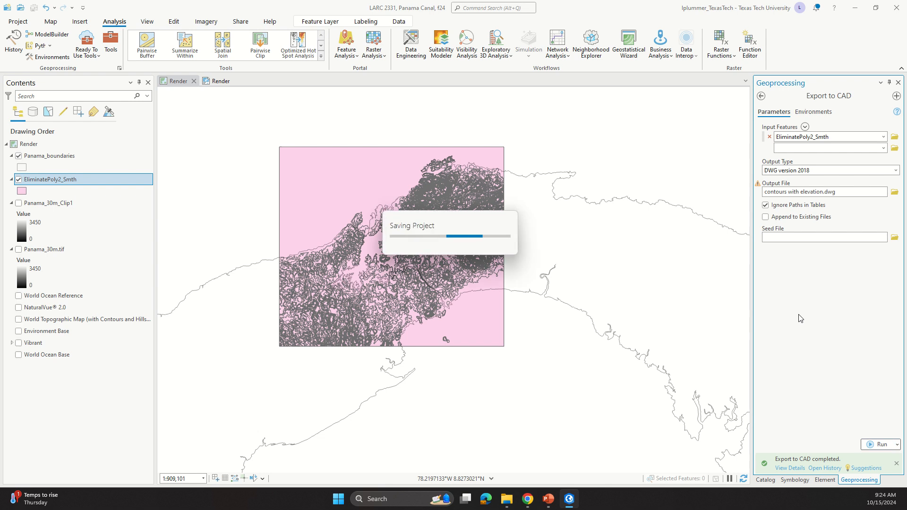
{"action": "left_click", "coordinate": [898, 8]}
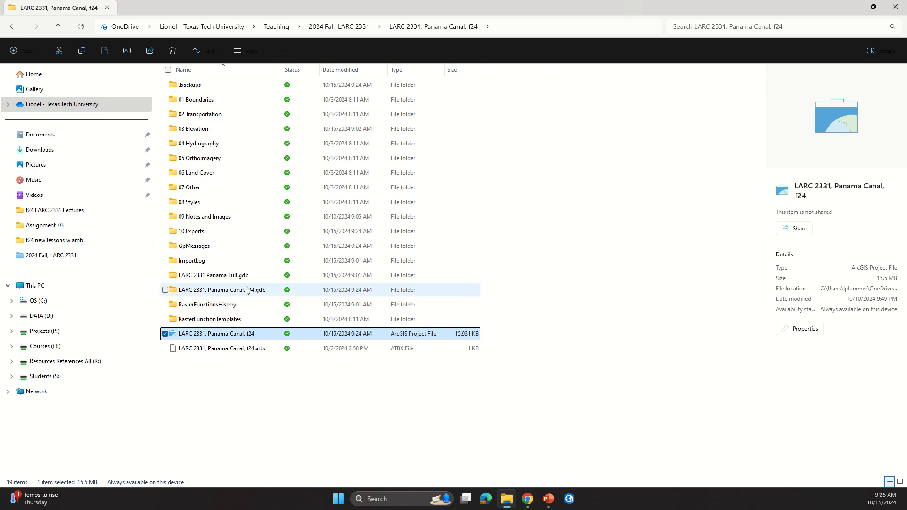
Step: In File Explorer, open the 10 Exports folder and set Rhino 7 as the default app for DWG files
{"action": "double_click", "coordinate": [258, 236]}
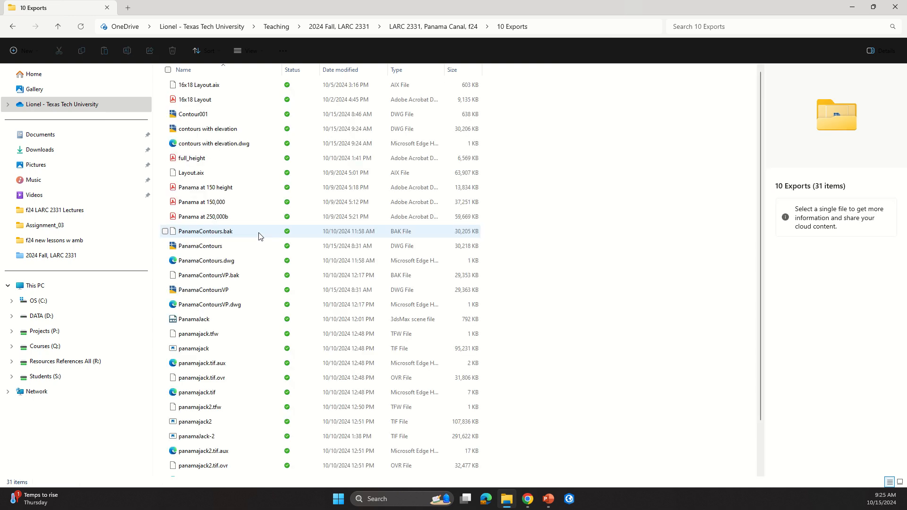
{"action": "left_click", "coordinate": [224, 114]}
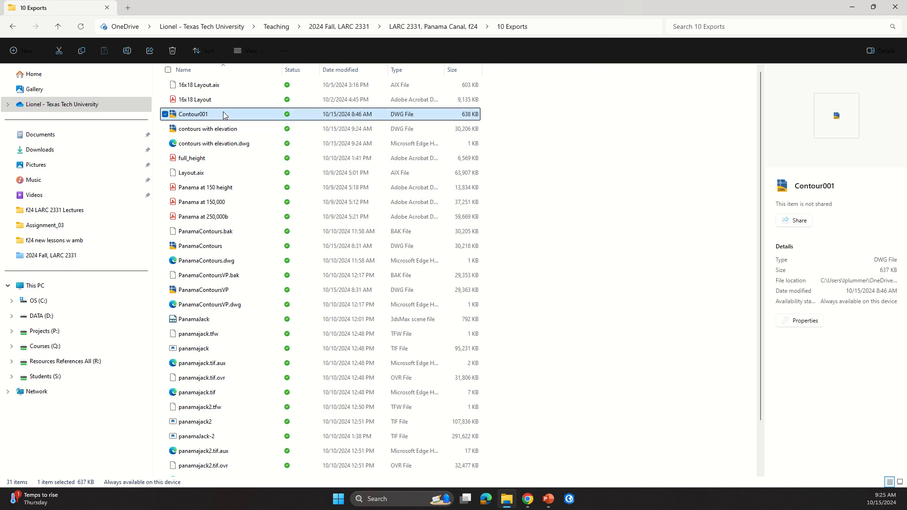
{"action": "right_click", "coordinate": [224, 115]}
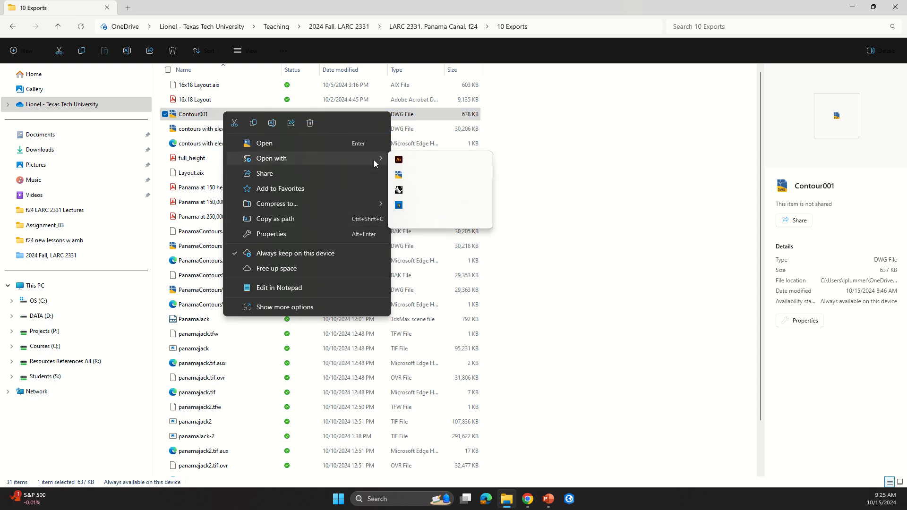
{"action": "left_click", "coordinate": [399, 191]}
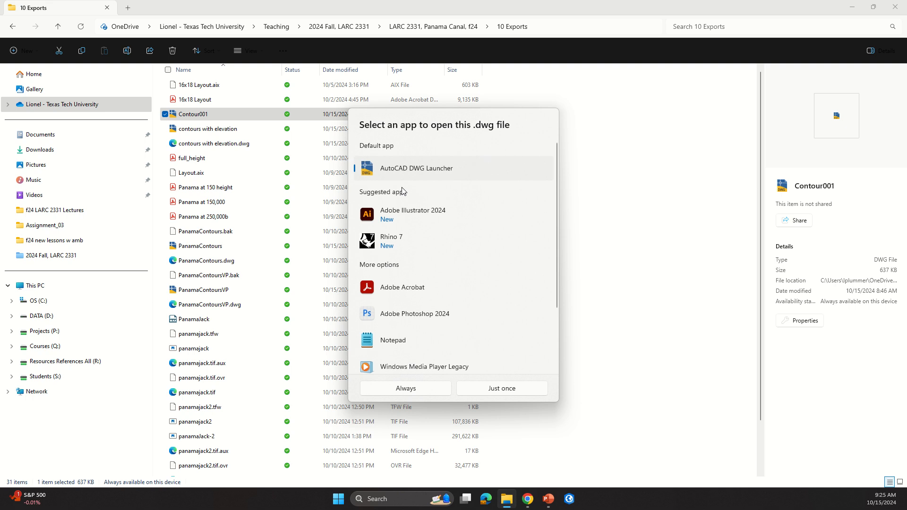
{"action": "left_click", "coordinate": [395, 245]}
{"action": "left_click", "coordinate": [434, 392]}
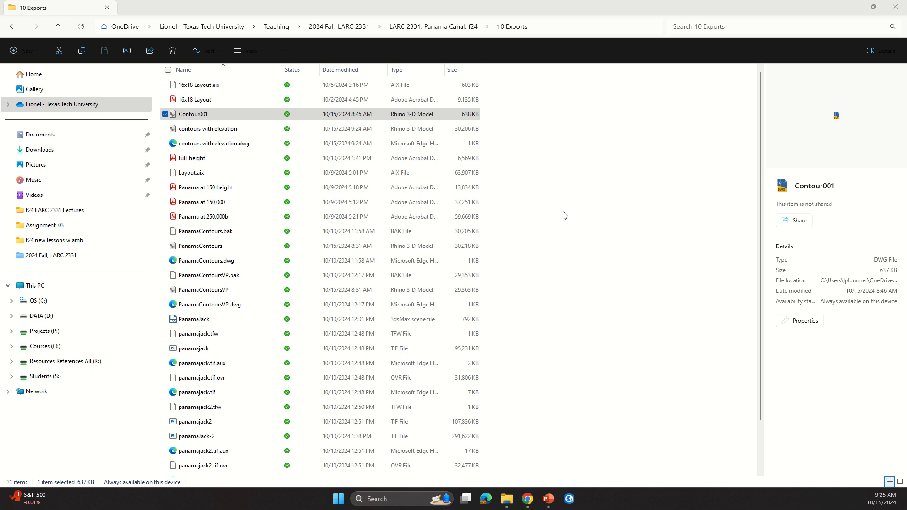
{"action": "left_click", "coordinate": [208, 116]}
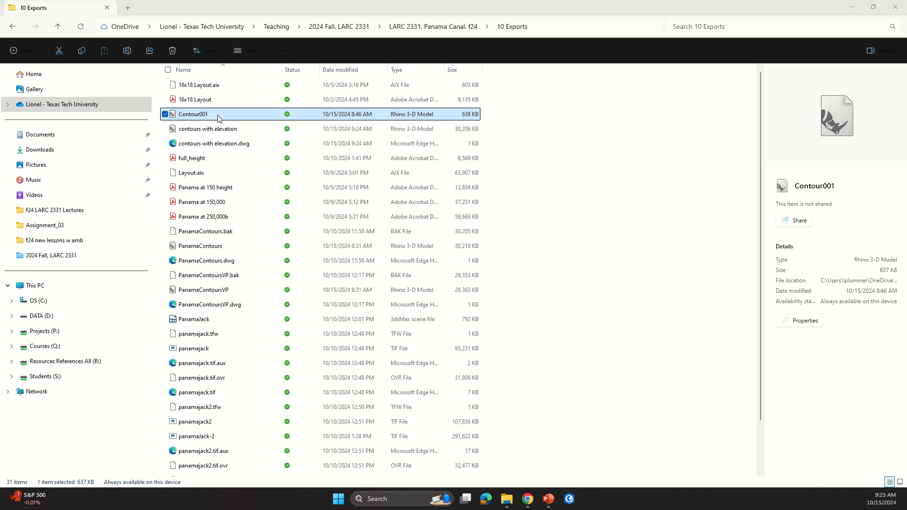
Step: Open the exported DWG in Rhino, importing it with both model and layout units set to Inches
{"action": "left_click", "coordinate": [338, 499]}
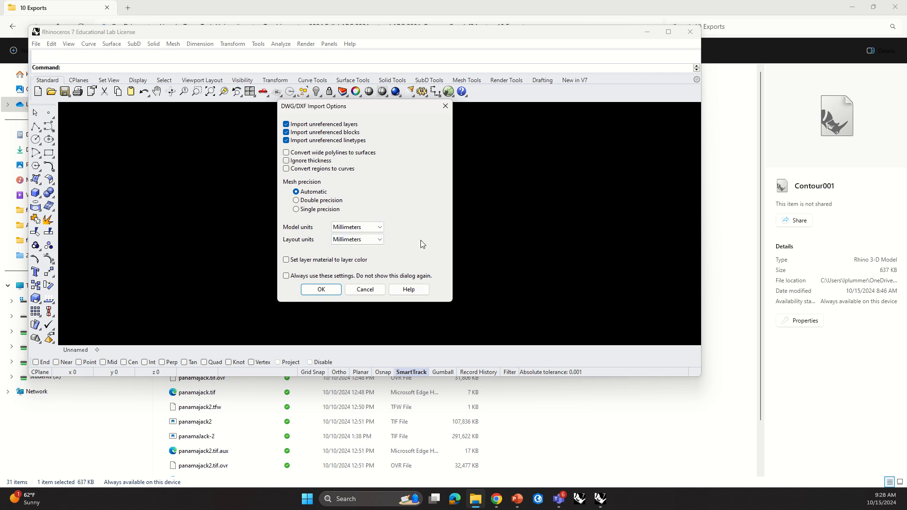
{"action": "left_click", "coordinate": [380, 228]}
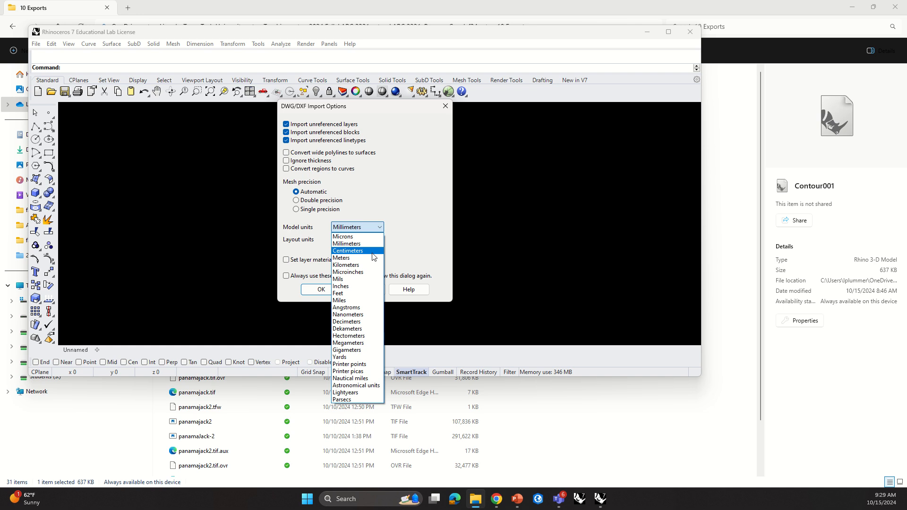
{"action": "left_click", "coordinate": [353, 287]}
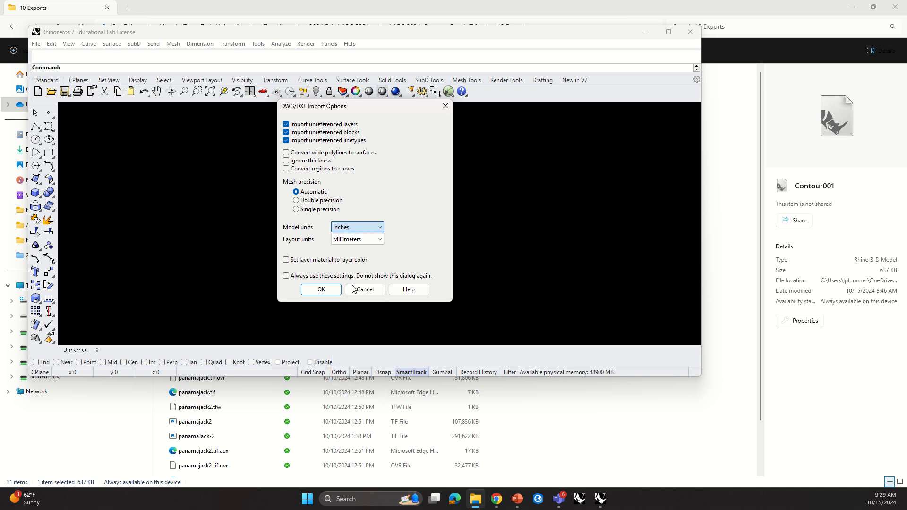
{"action": "left_click", "coordinate": [381, 241]}
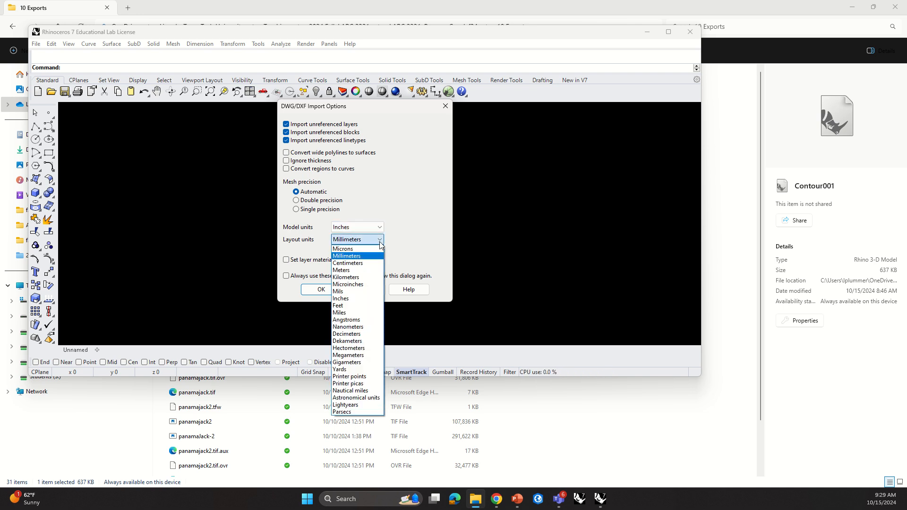
{"action": "left_click", "coordinate": [363, 299]}
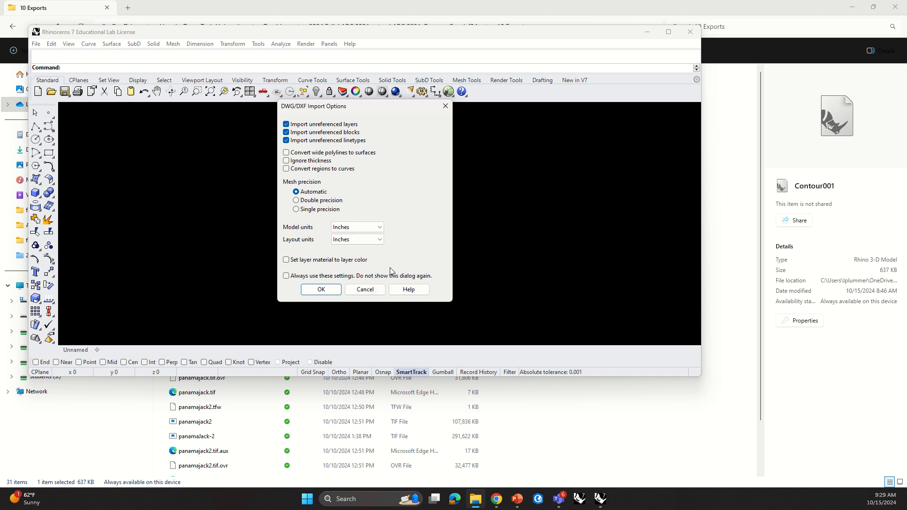
{"action": "left_click", "coordinate": [323, 291]}
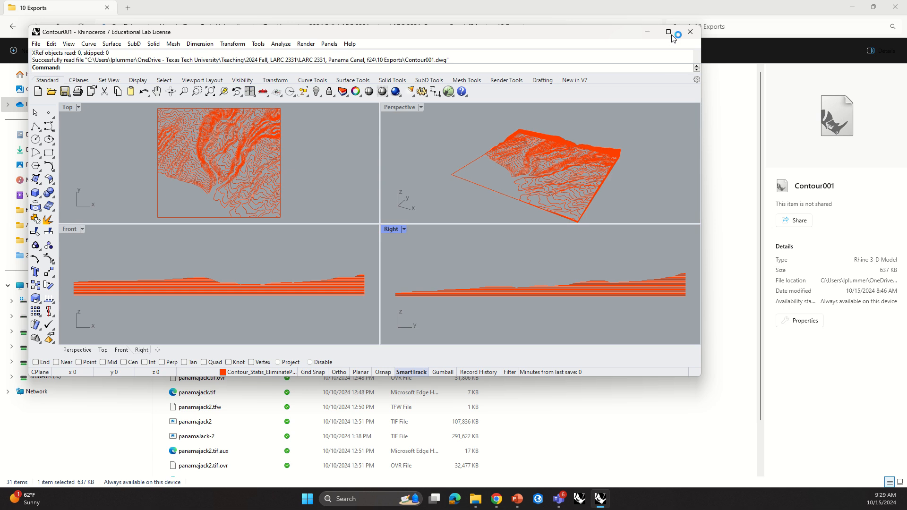
Step: Maximize the Rhino window and hide the object snap bar
{"action": "left_click", "coordinate": [669, 32]}
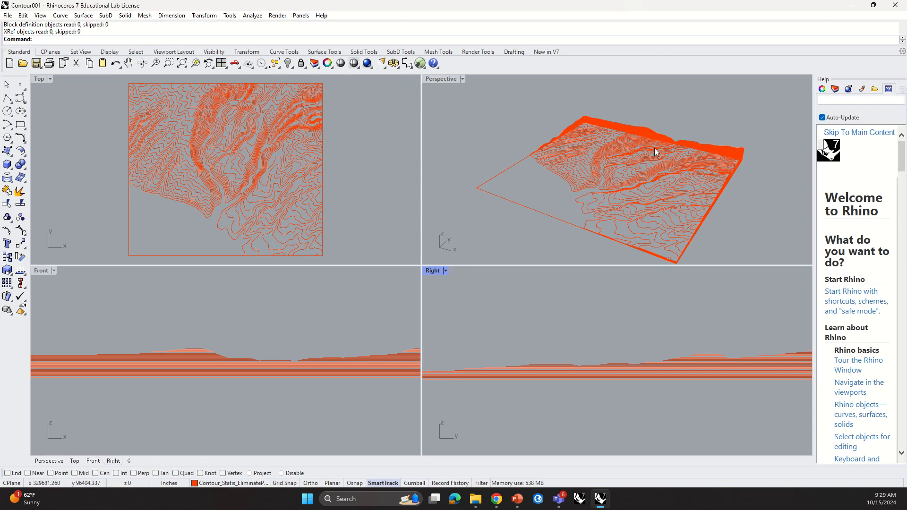
{"action": "scroll", "coordinate": [550, 310], "scroll_direction": "down", "scroll_amount": 1}
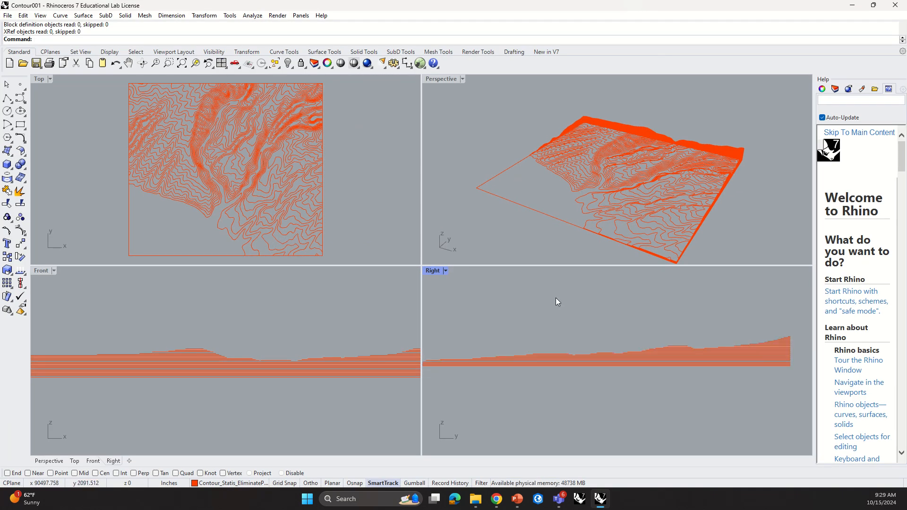
{"action": "scroll", "coordinate": [800, 352], "scroll_direction": "up", "scroll_amount": 2}
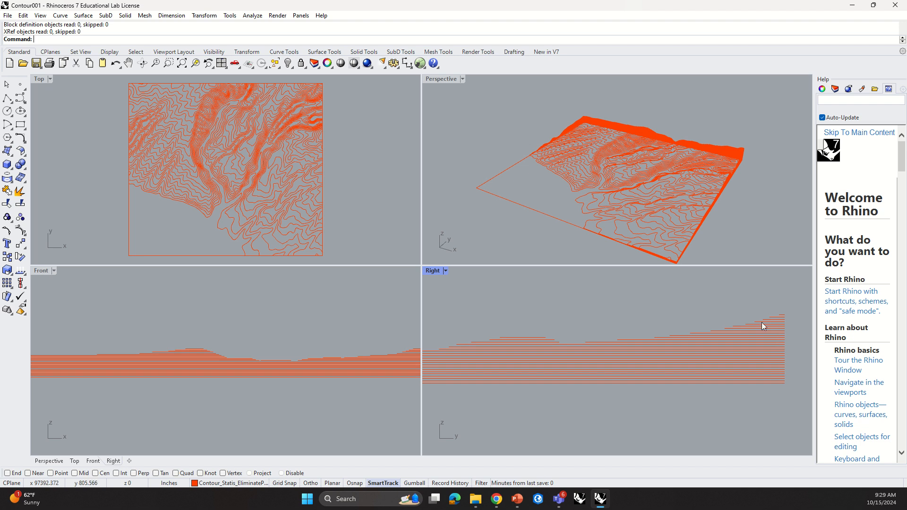
{"action": "left_click", "coordinate": [414, 483]}
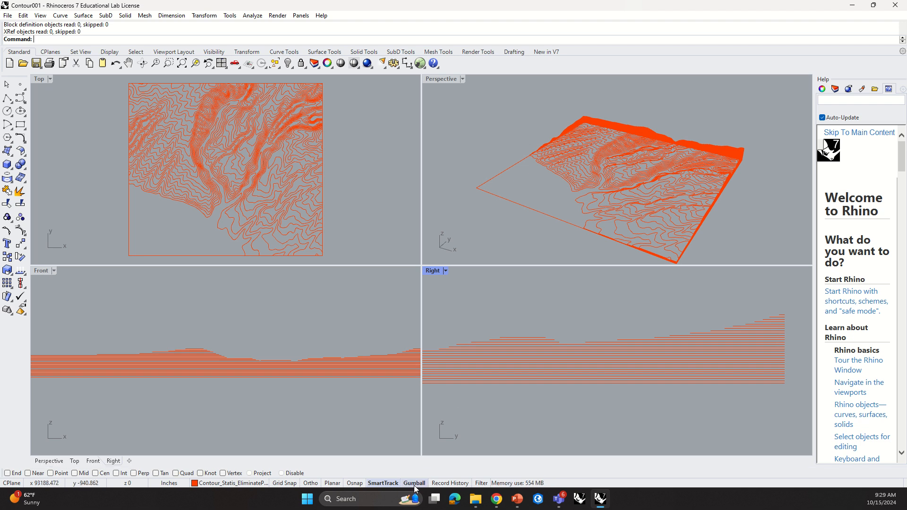
{"action": "left_click", "coordinate": [356, 484]}
{"action": "left_click", "coordinate": [358, 483]}
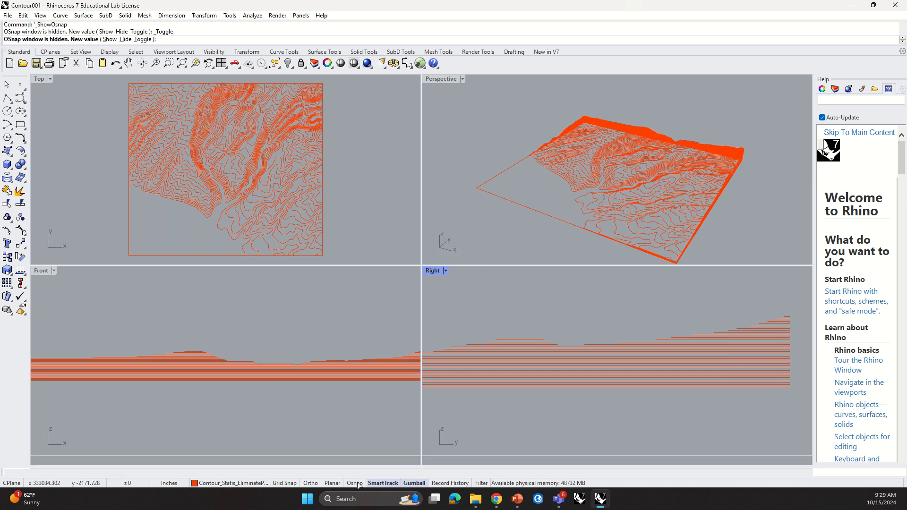
{"action": "left_click", "coordinate": [356, 482]}
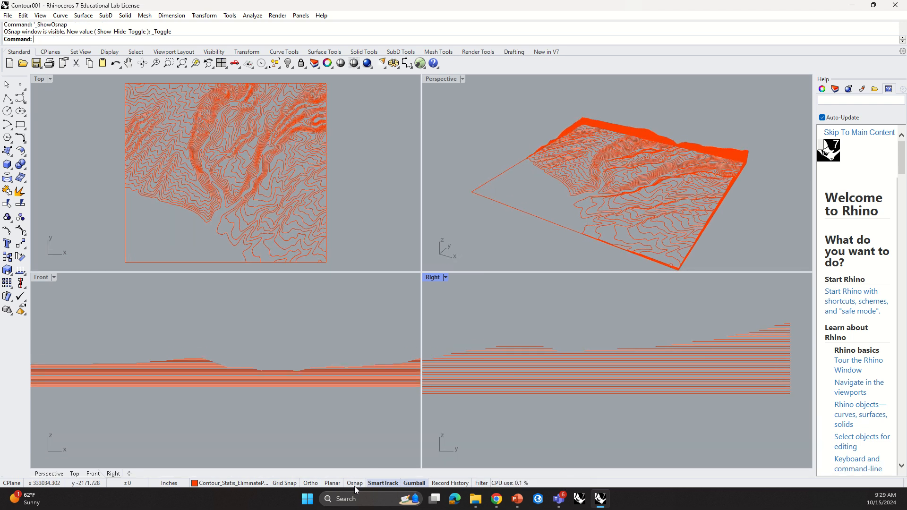
{"action": "left_click", "coordinate": [354, 483]}
{"action": "left_click", "coordinate": [354, 483]}
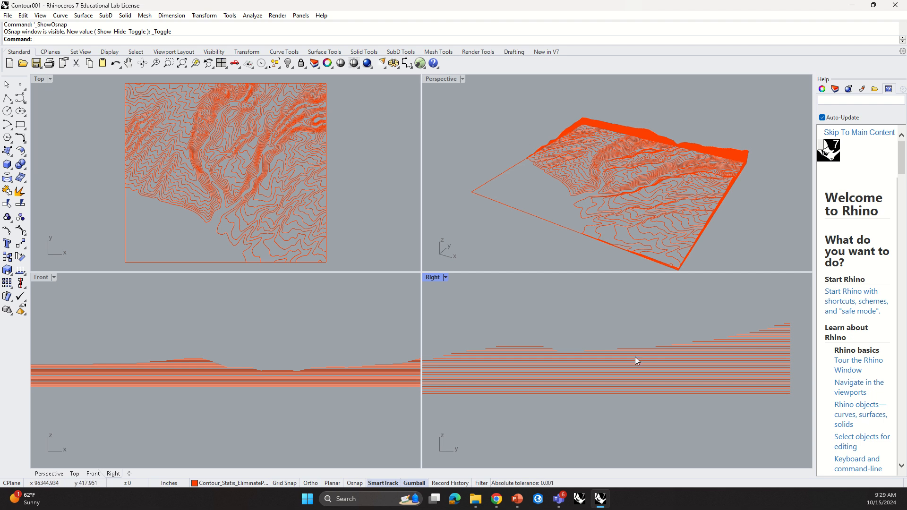
Step: Open the Layers panel and widen the side panel to show all layer columns
{"action": "left_click", "coordinate": [836, 90]}
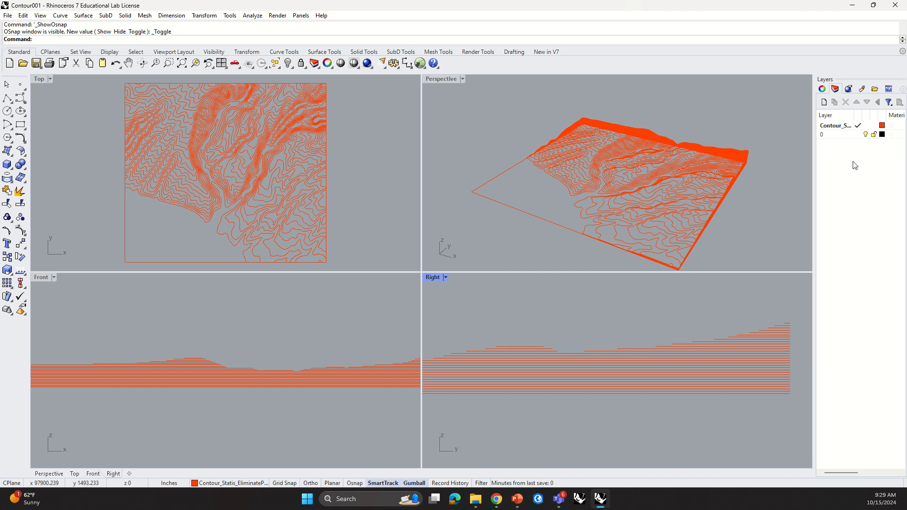
{"action": "right_click", "coordinate": [839, 88]}
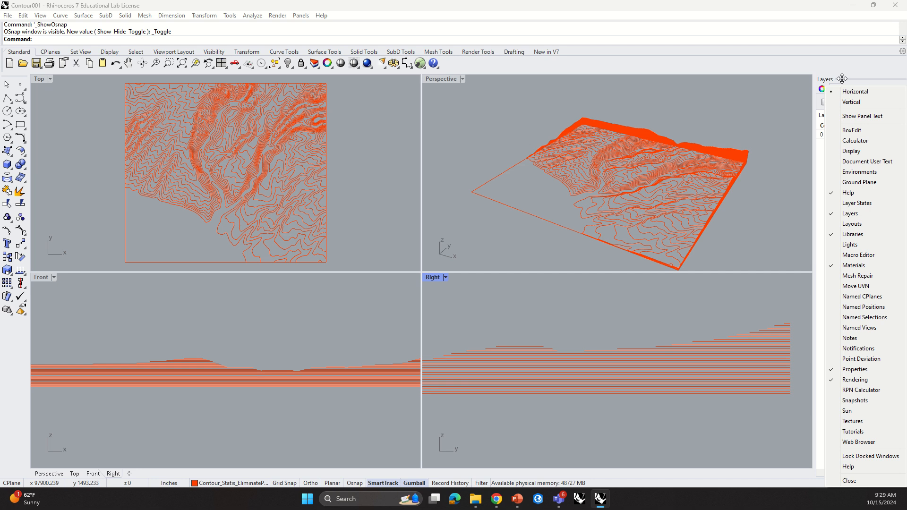
{"action": "left_click", "coordinate": [847, 65]}
{"action": "left_click_drag", "start_coordinate": [816, 132], "coordinate": [754, 125]}
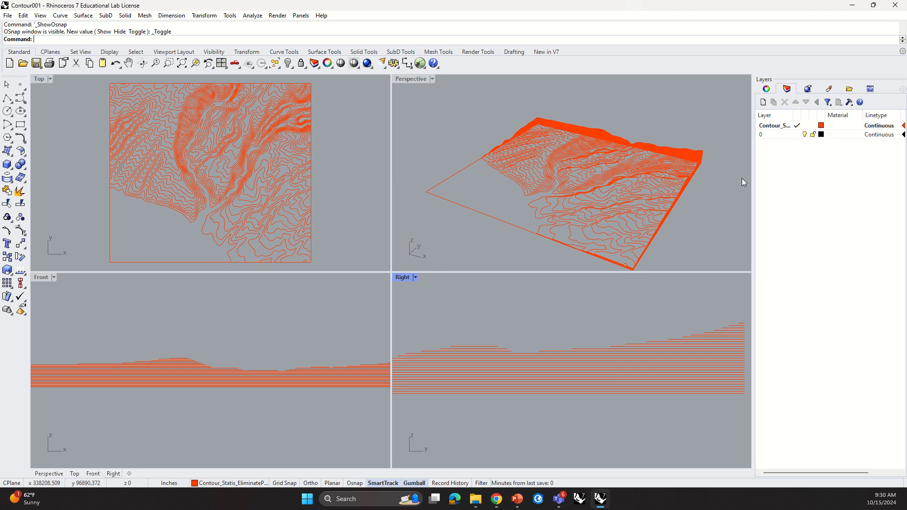
{"action": "left_click_drag", "start_coordinate": [754, 175], "coordinate": [713, 160]}
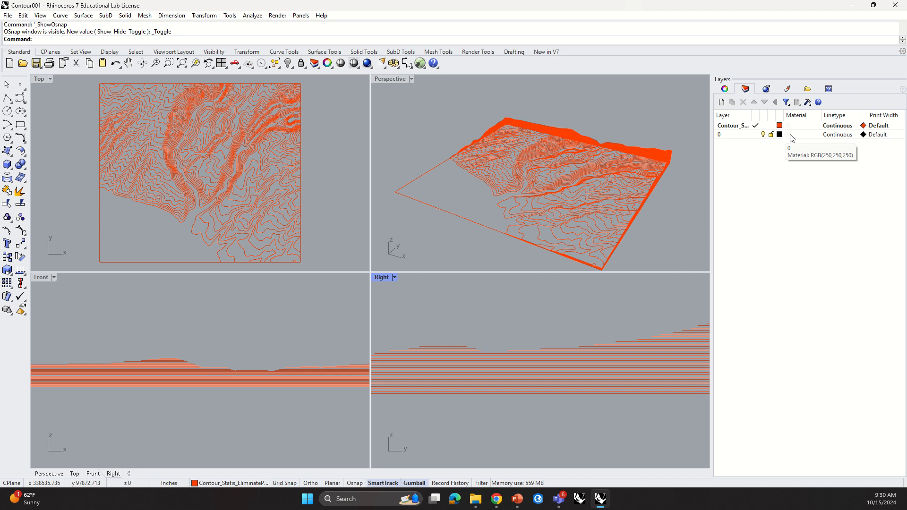
Step: Rename layer 0 to Base
{"action": "left_click", "coordinate": [736, 136]}
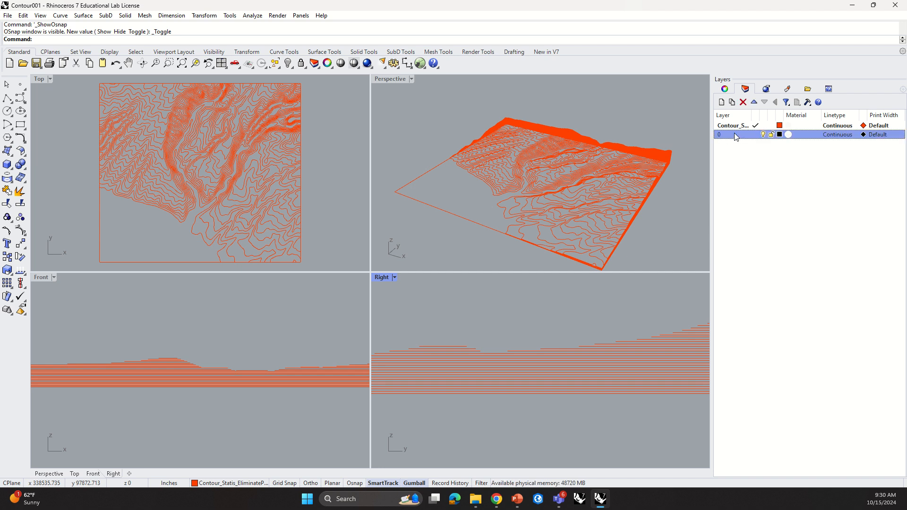
{"action": "left_click", "coordinate": [736, 136]}
{"action": "type", "text": "Base"}
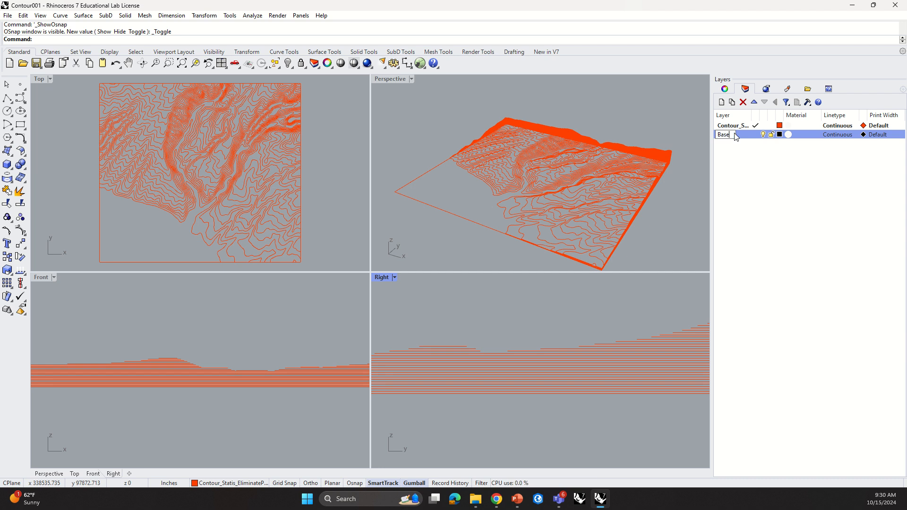
{"action": "left_click", "coordinate": [729, 169]}
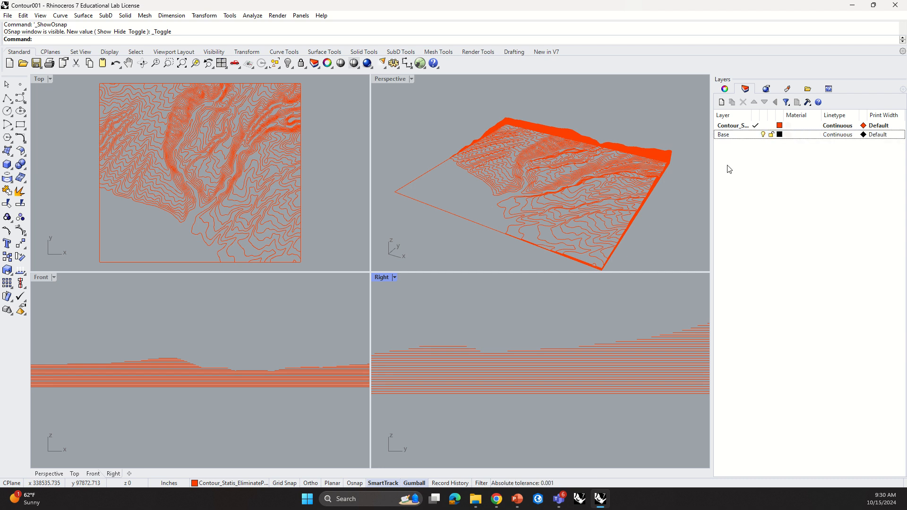
Step: Create a new layer named Extrude
{"action": "right_click", "coordinate": [748, 90]}
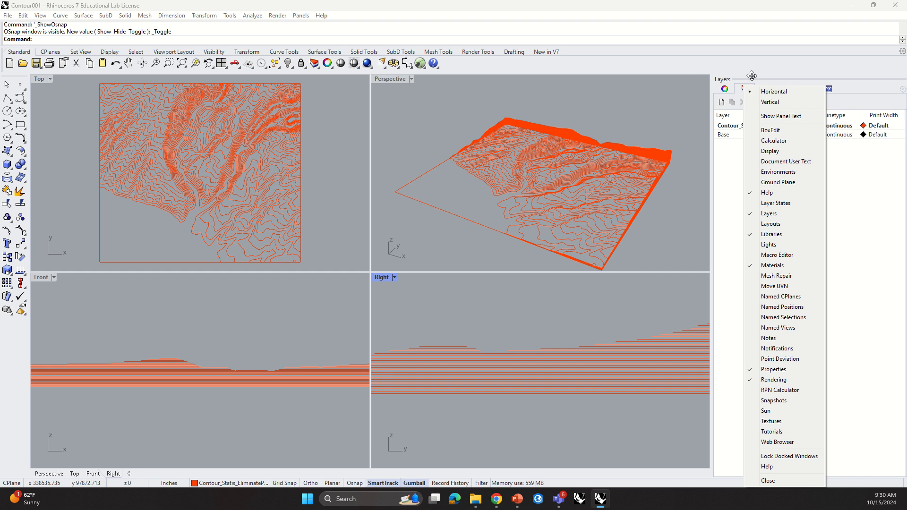
{"action": "left_click", "coordinate": [755, 72]}
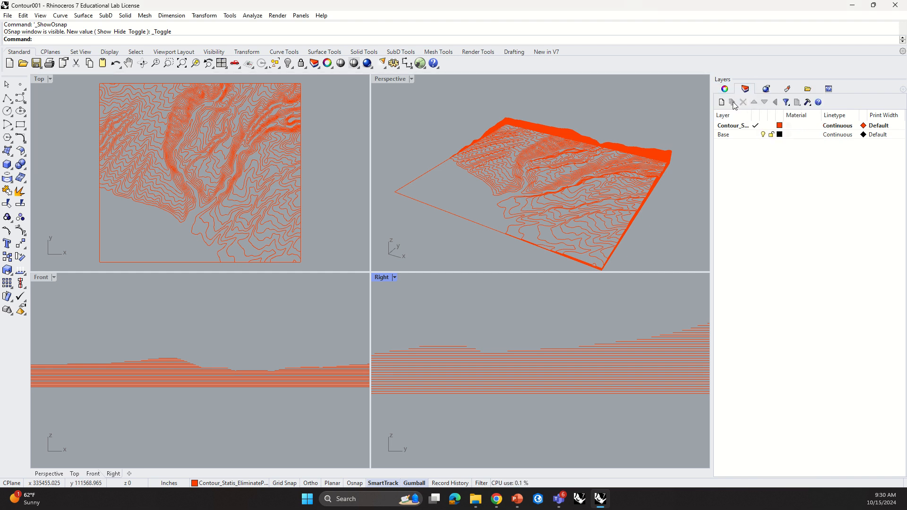
{"action": "left_click", "coordinate": [722, 102]}
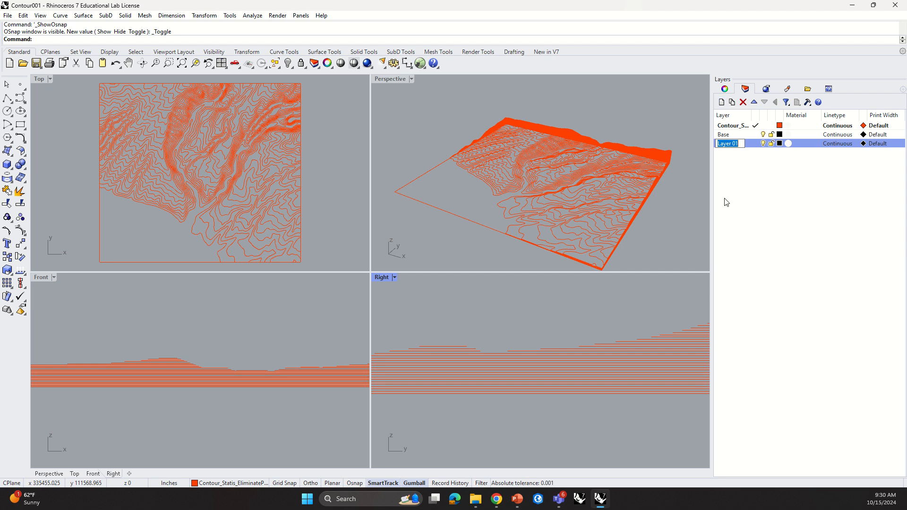
{"action": "type", "text": "Extrude"}
{"action": "key", "text": "Return"}
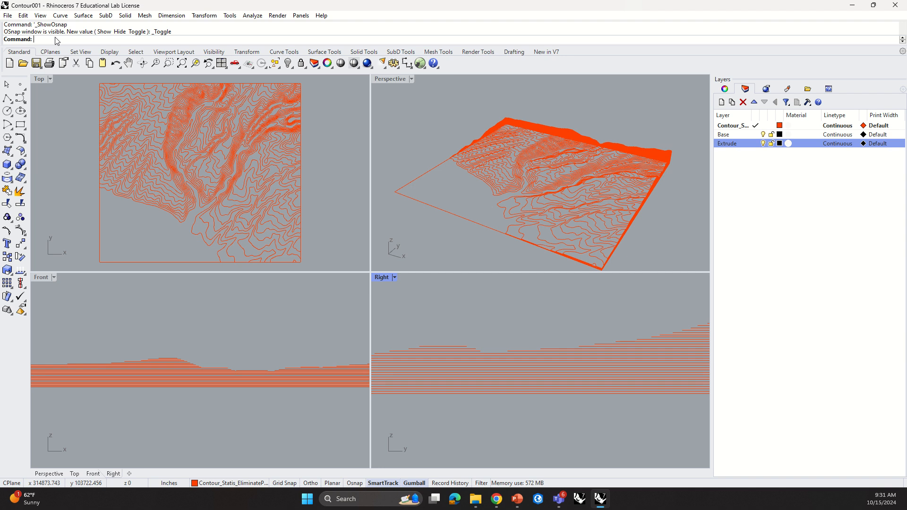
Step: Start the ExtrudeCrv command and window-select contour curves in the Top view
{"action": "type", "text": "Ext"}
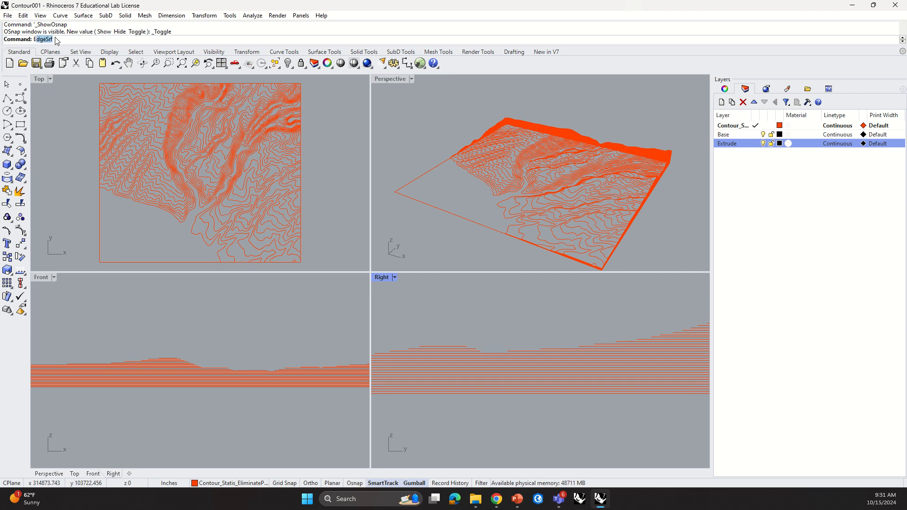
{"action": "type", "text": "r"}
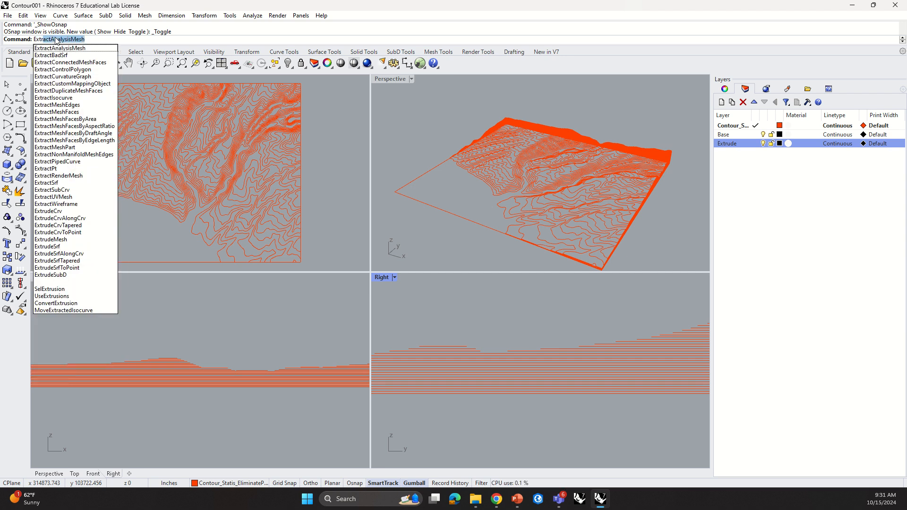
{"action": "type", "text": "i"}
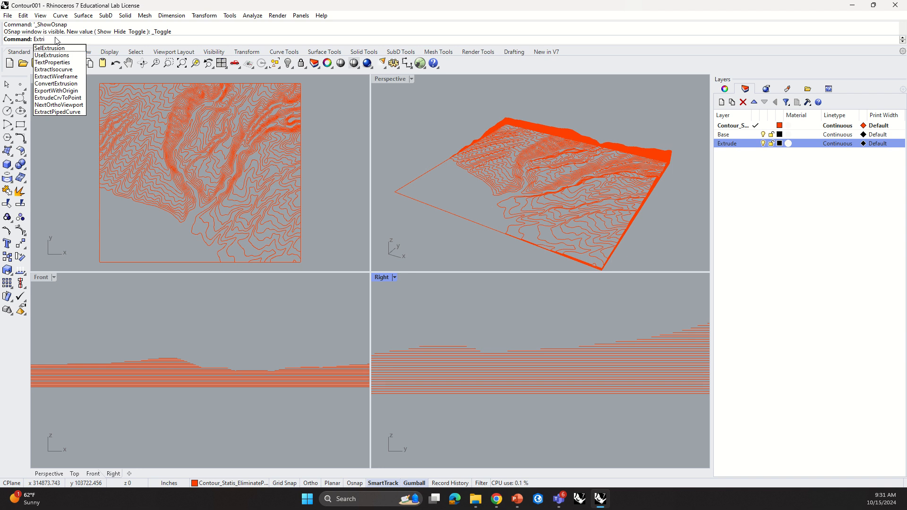
{"action": "key", "text": "BackSpace"}
{"action": "type", "text": "ude"}
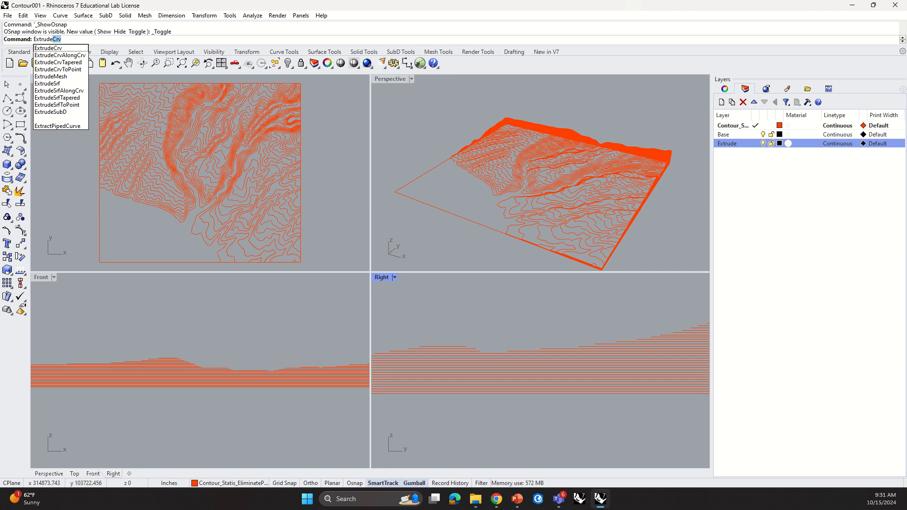
{"action": "type", "text": "Crv"}
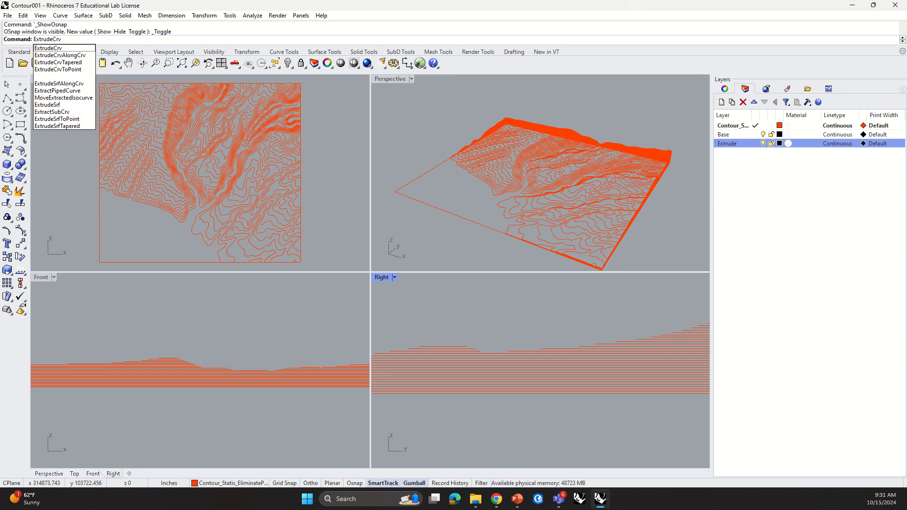
{"action": "left_click", "coordinate": [56, 49]}
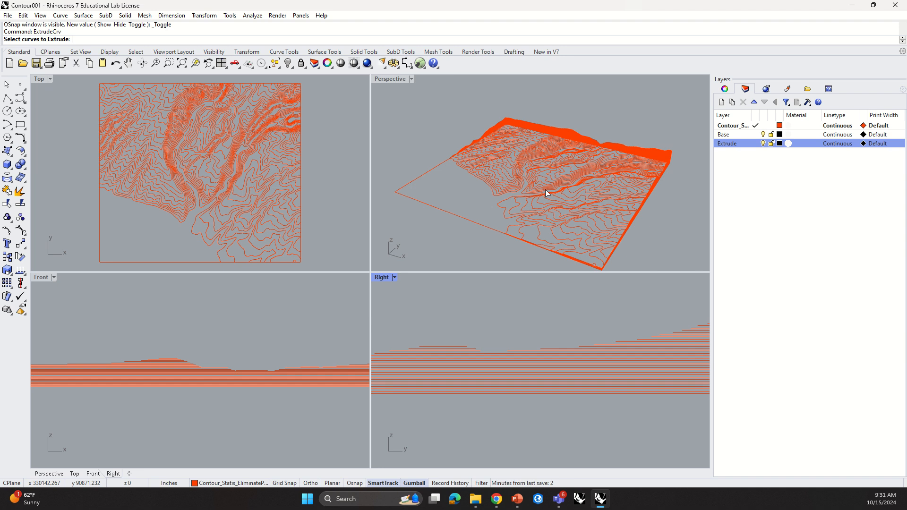
{"action": "scroll", "coordinate": [546, 192], "scroll_direction": "down", "scroll_amount": 5}
{"action": "scroll", "coordinate": [534, 380], "scroll_direction": "down", "scroll_amount": 3}
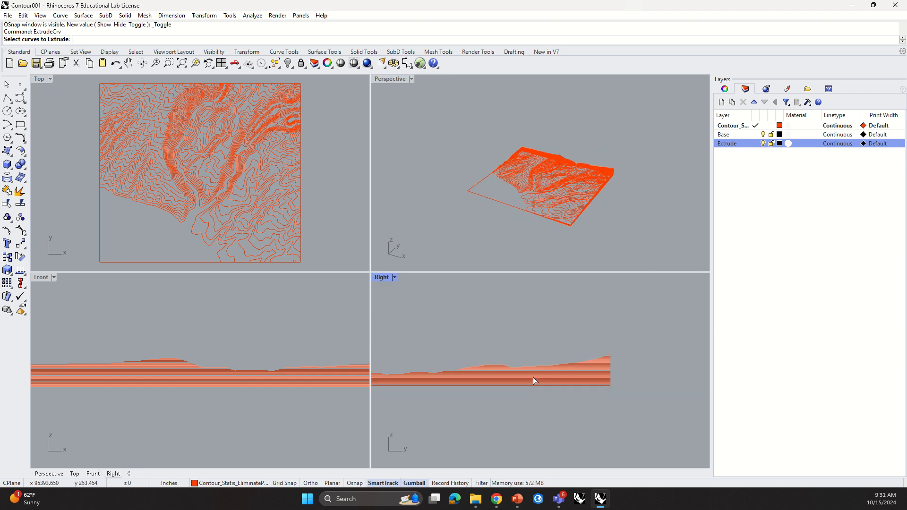
{"action": "scroll", "coordinate": [549, 399], "scroll_direction": "up", "scroll_amount": 5}
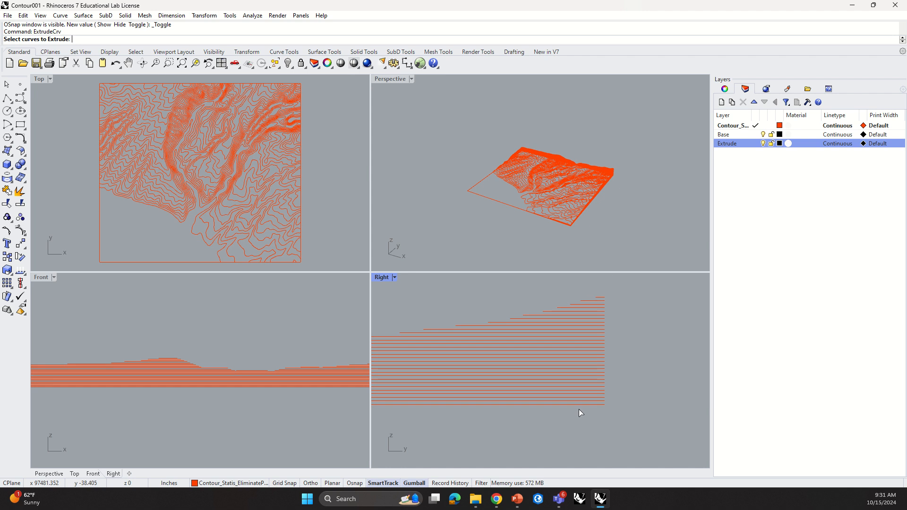
{"action": "scroll", "coordinate": [579, 411], "scroll_direction": "down", "scroll_amount": 1}
{"action": "left_click", "coordinate": [192, 191]}
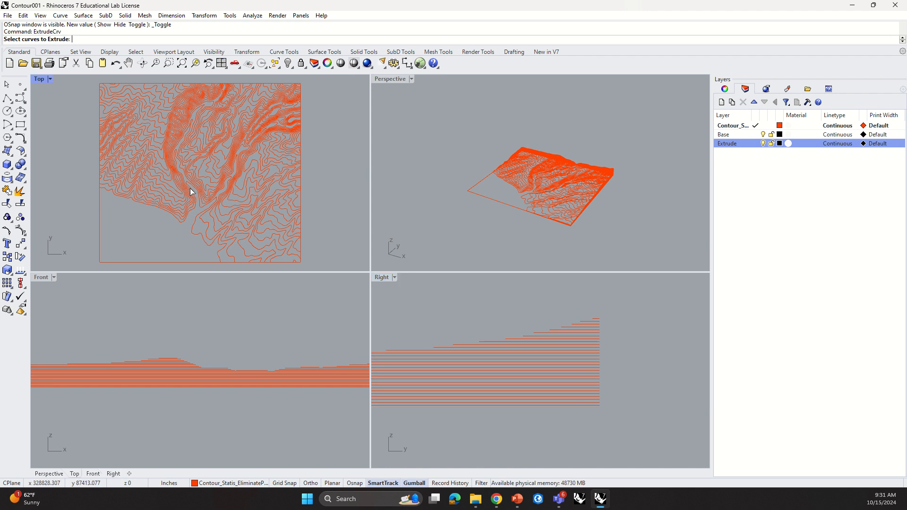
{"action": "left_click_drag", "start_coordinate": [192, 192], "coordinate": [142, 121]}
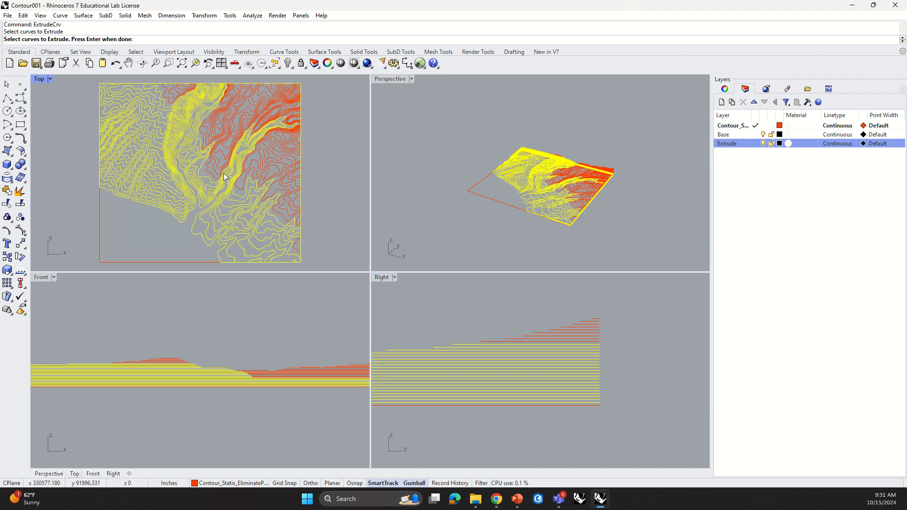
{"action": "left_click", "coordinate": [280, 220]}
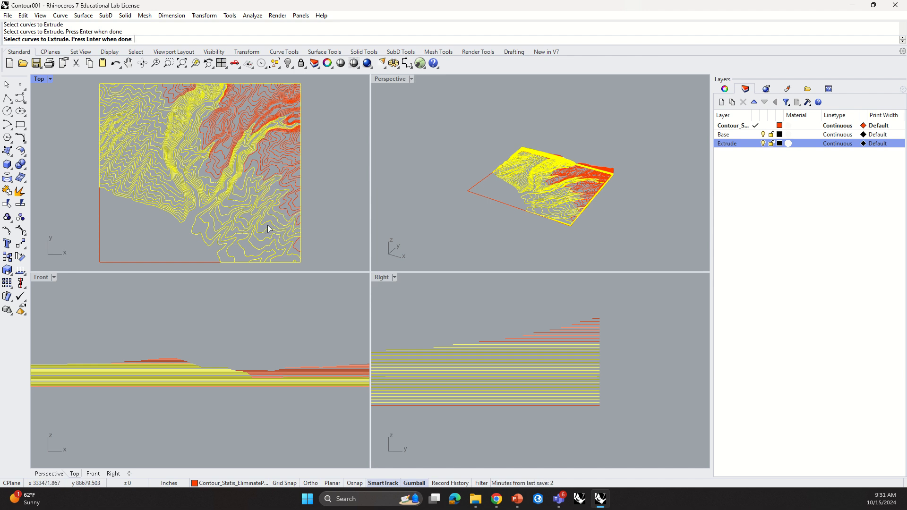
{"action": "left_click_drag", "start_coordinate": [266, 189], "coordinate": [150, 90]}
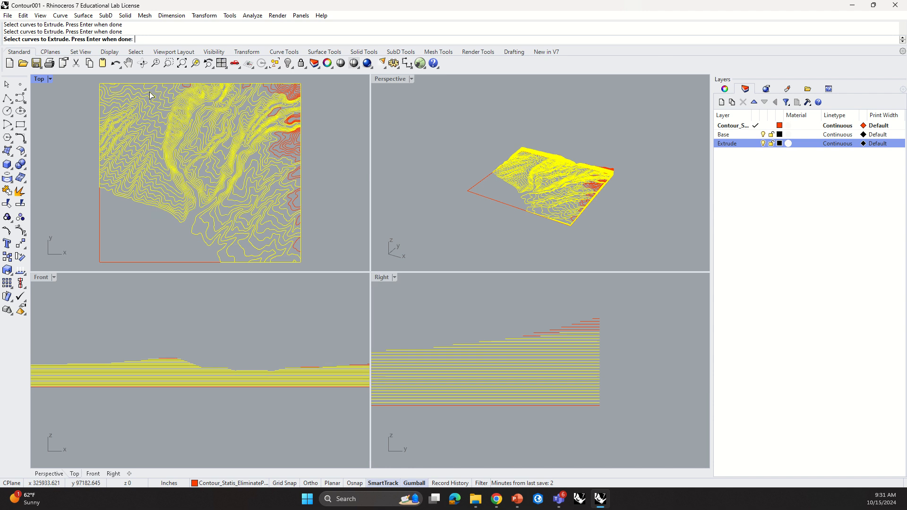
Step: Window-select the remaining contour curves in the Top view
{"action": "scroll", "coordinate": [298, 251], "scroll_direction": "up", "scroll_amount": 3}
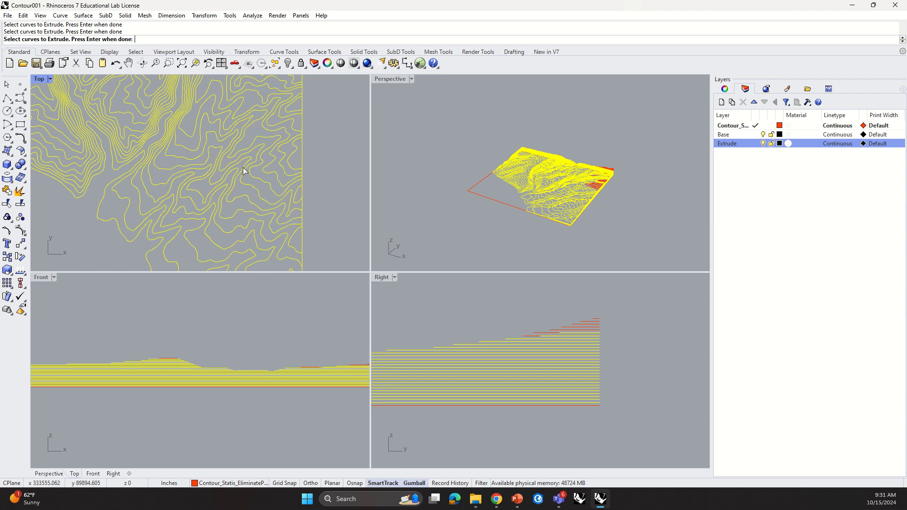
{"action": "scroll", "coordinate": [263, 170], "scroll_direction": "down", "scroll_amount": 3}
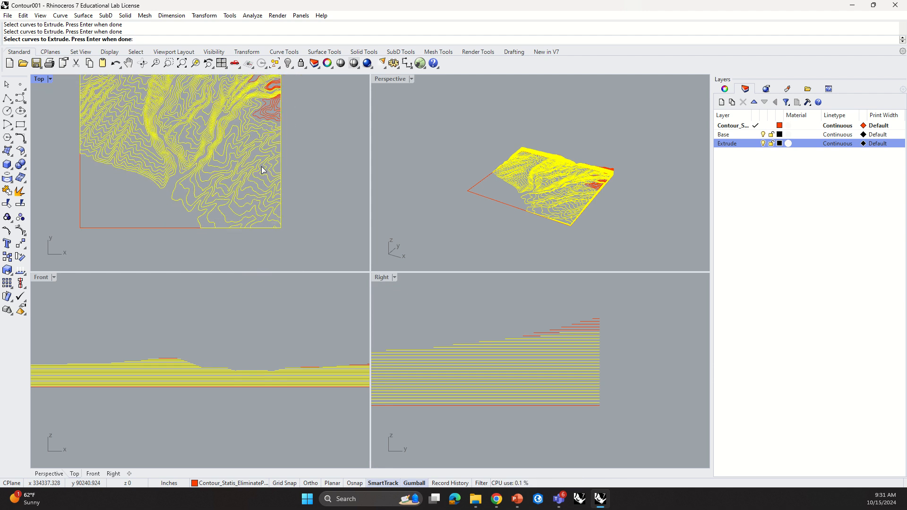
{"action": "middle_click", "coordinate": [269, 122]}
{"action": "right_click_drag", "start_coordinate": [312, 90], "coordinate": [285, 172]}
{"action": "scroll", "coordinate": [261, 156], "scroll_direction": "up", "scroll_amount": 2}
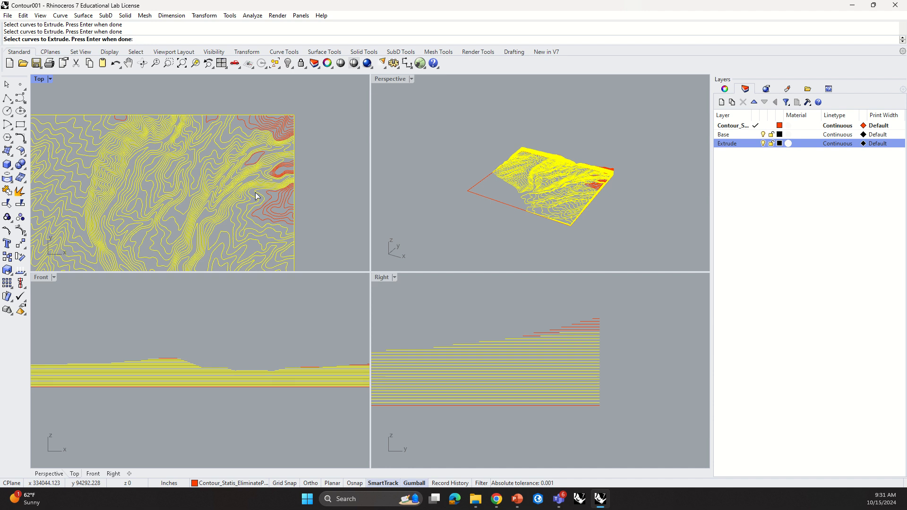
{"action": "scroll", "coordinate": [216, 136], "scroll_direction": "down", "scroll_amount": 2}
{"action": "left_click_drag", "start_coordinate": [97, 93], "coordinate": [284, 202]}
{"action": "scroll", "coordinate": [291, 166], "scroll_direction": "down", "scroll_amount": 3}
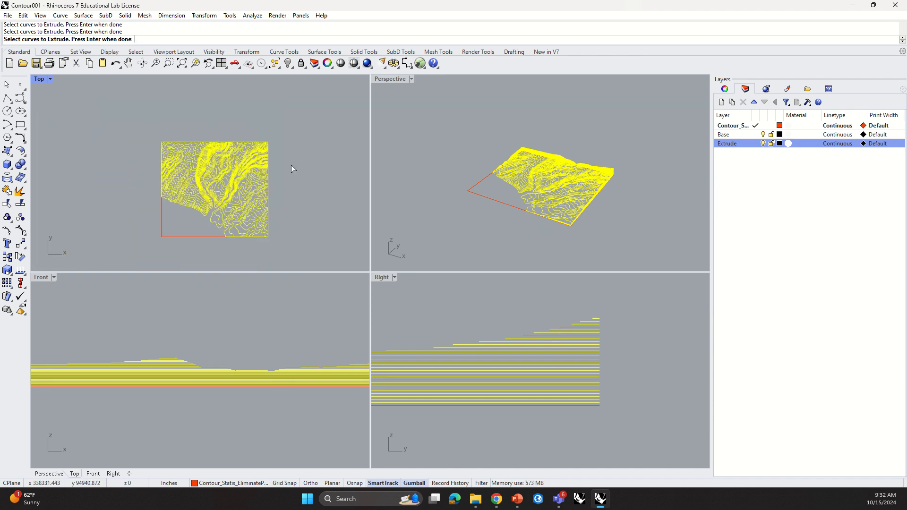
{"action": "middle_click", "coordinate": [280, 199]}
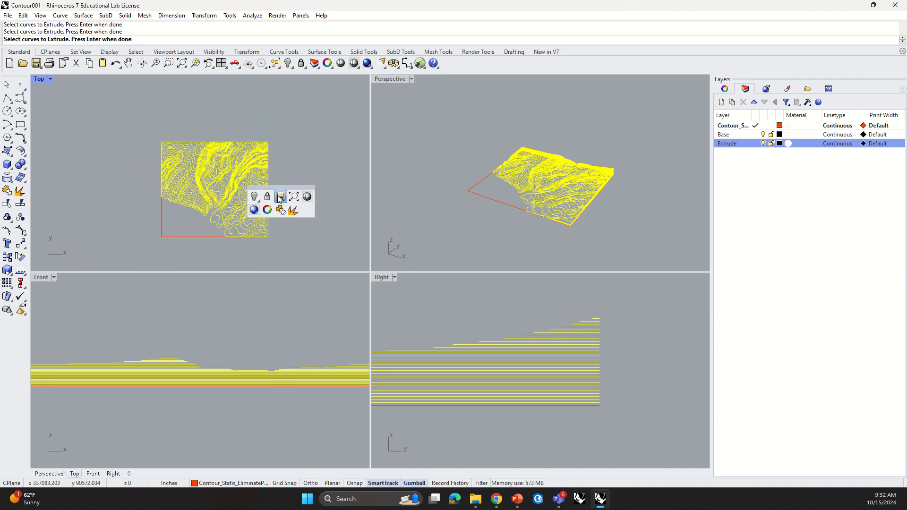
Step: Select all curves and extrude them to a distance picked in the Perspective view
{"action": "left_click", "coordinate": [160, 39]}
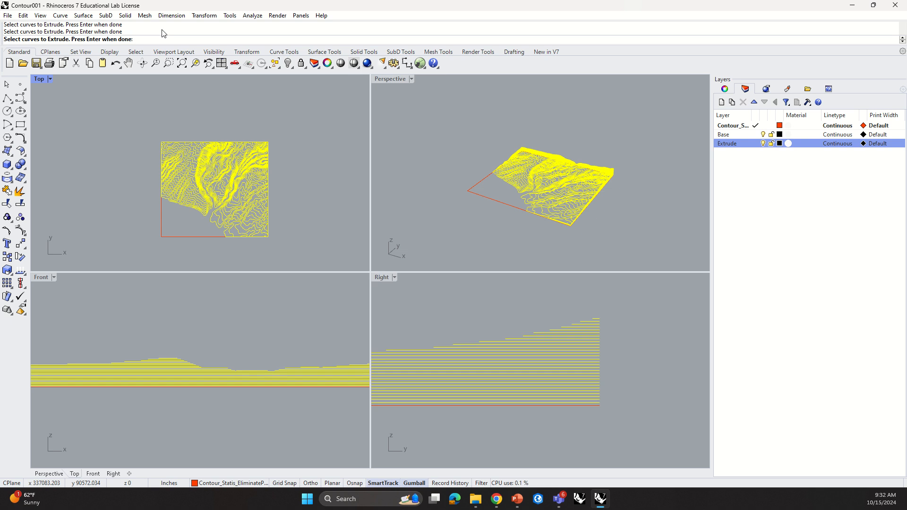
{"action": "key", "text": "ctrl+a"}
{"action": "key", "text": "Return"}
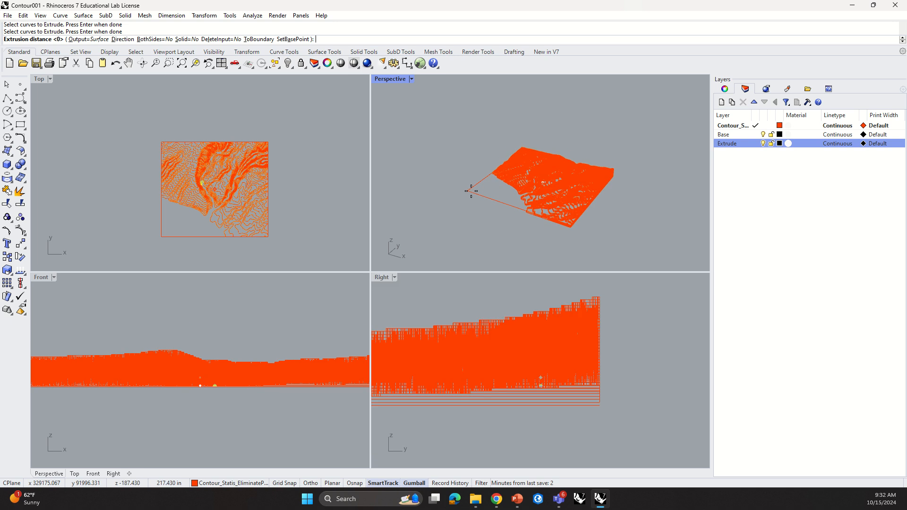
{"action": "left_click", "coordinate": [470, 189]}
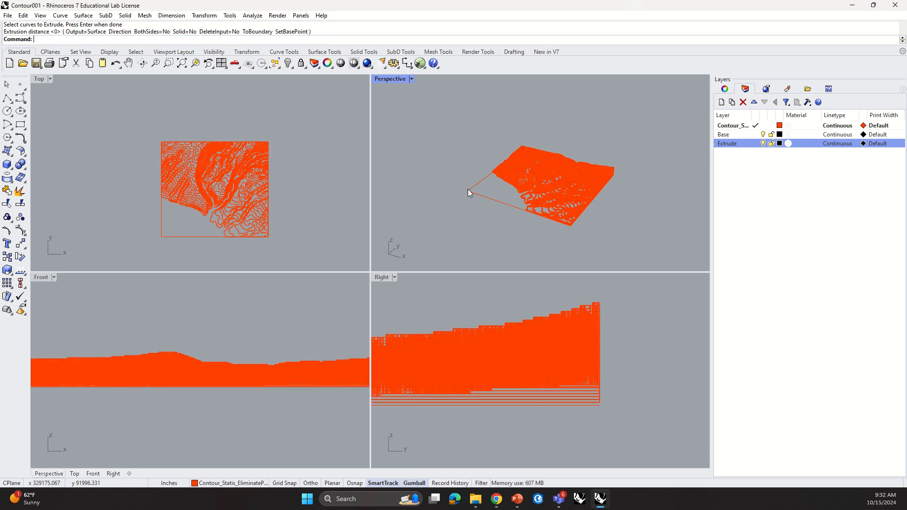
Step: Switch the Perspective viewport to Ghosted display and maximize it
{"action": "scroll", "coordinate": [569, 202], "scroll_direction": "up", "scroll_amount": 3}
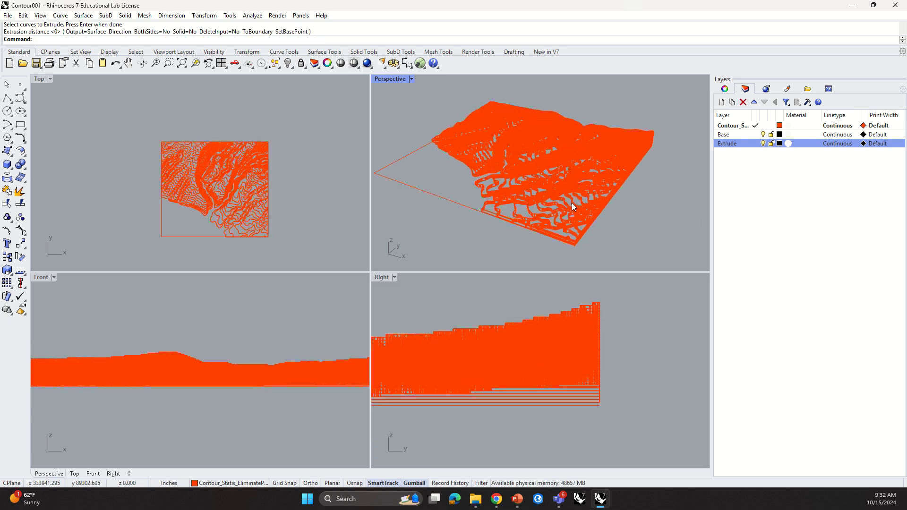
{"action": "left_click", "coordinate": [411, 79]}
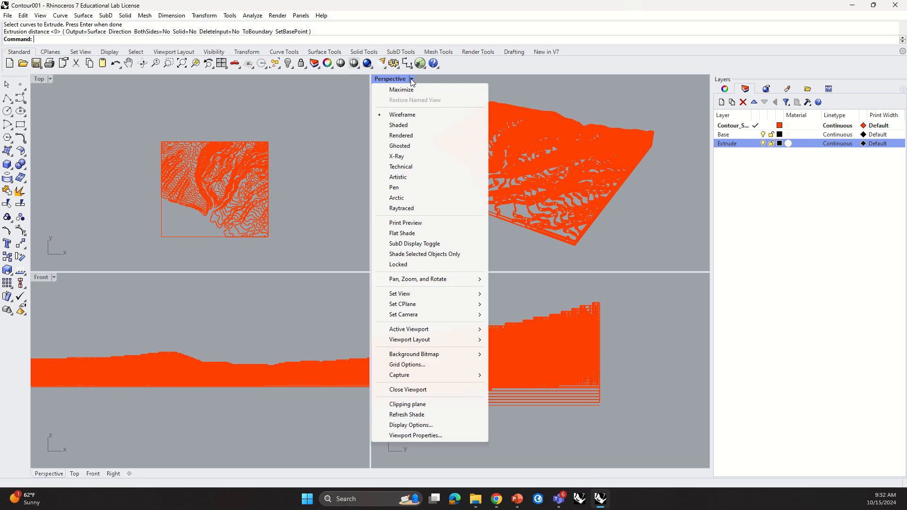
{"action": "left_click", "coordinate": [410, 146]}
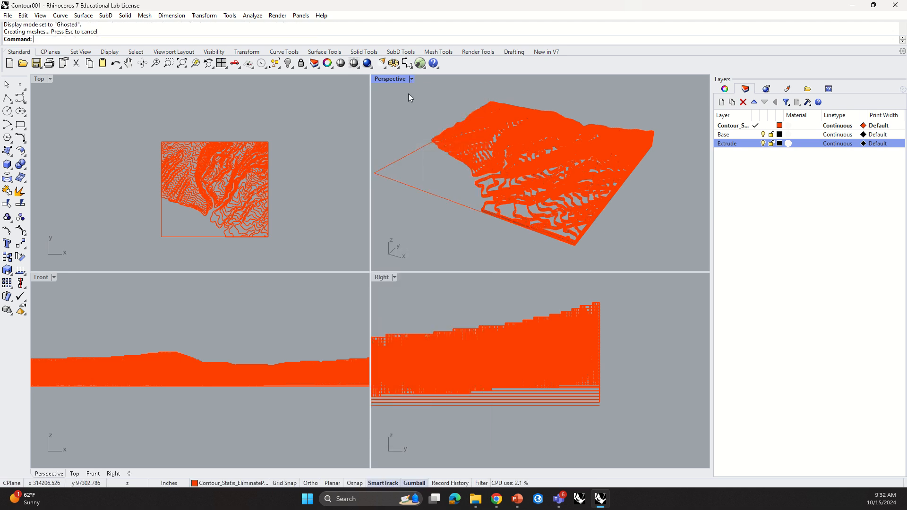
{"action": "left_click", "coordinate": [412, 79]}
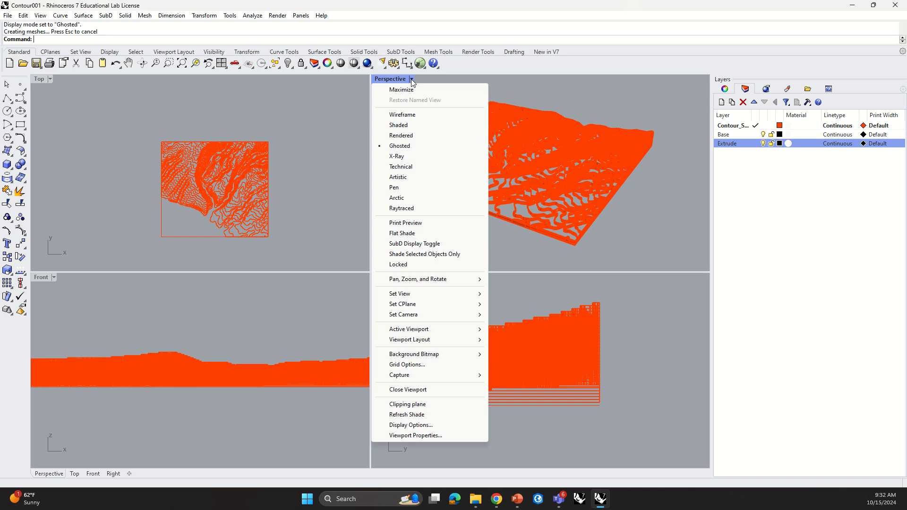
{"action": "left_click", "coordinate": [408, 90]}
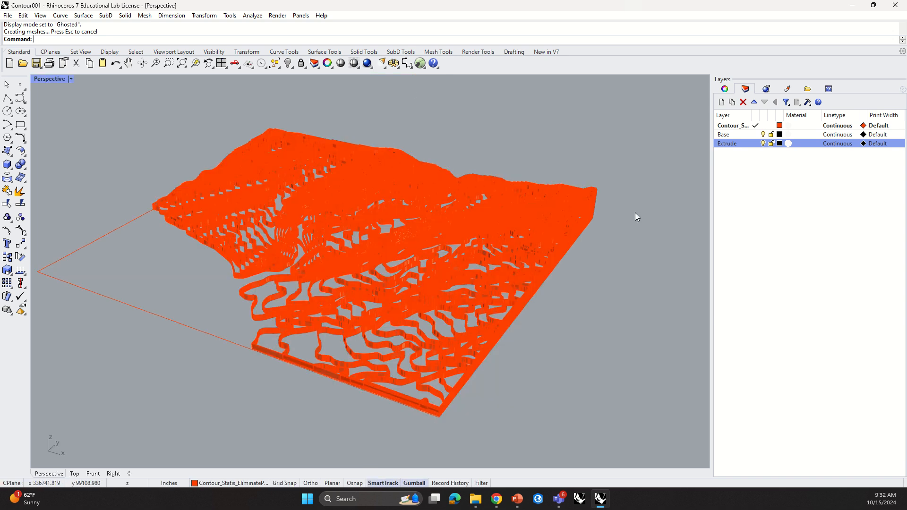
Step: Select all extrusions in the Perspective view and cap their open ends with Cap
{"action": "scroll", "coordinate": [209, 307], "scroll_direction": "up", "scroll_amount": 2}
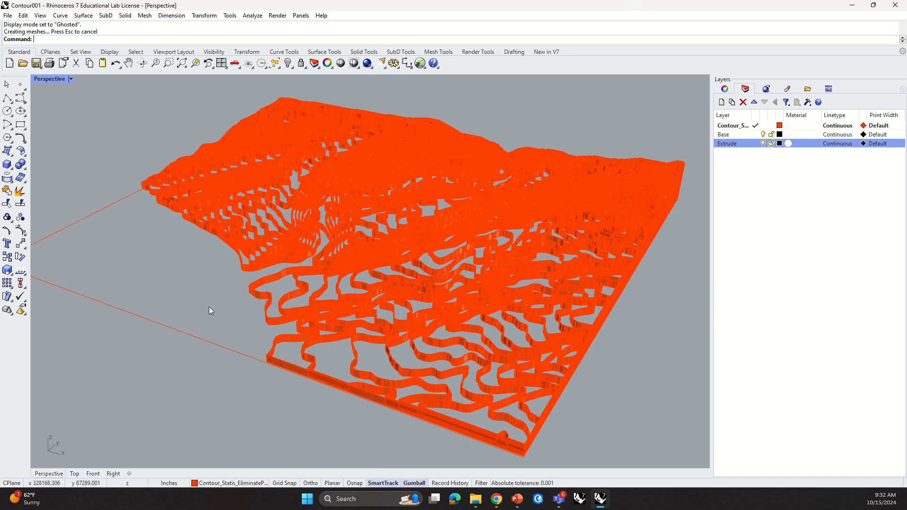
{"action": "scroll", "coordinate": [209, 307], "scroll_direction": "down", "scroll_amount": 1}
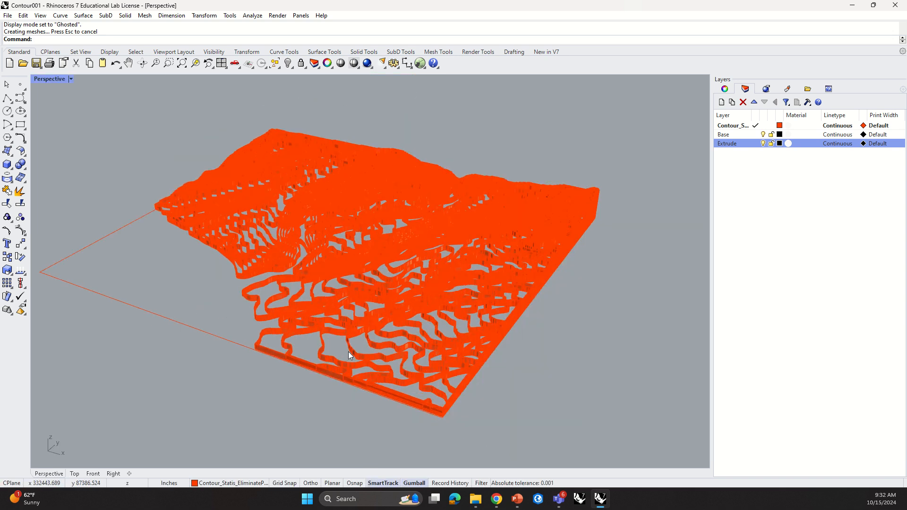
{"action": "left_click", "coordinate": [416, 388]}
{"action": "left_click_drag", "start_coordinate": [119, 93], "coordinate": [624, 444]}
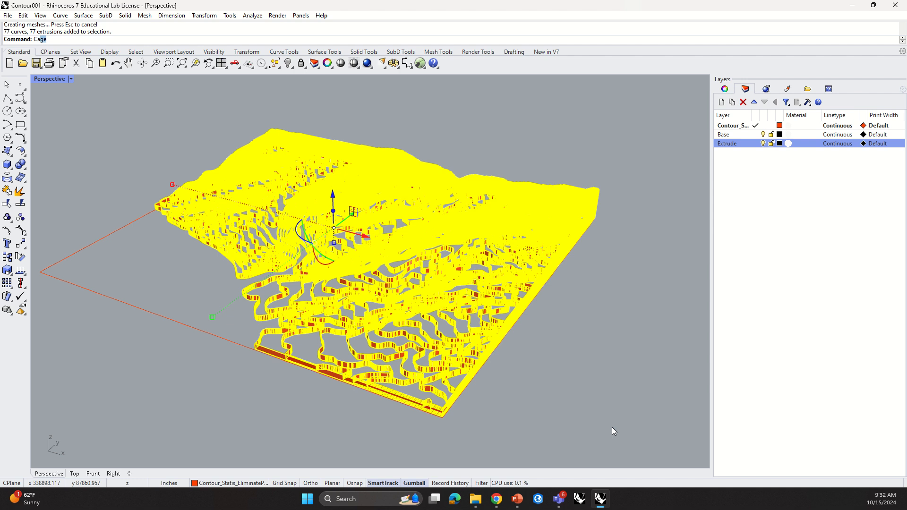
{"action": "type", "text": "p"}
{"action": "key", "text": "Return"}
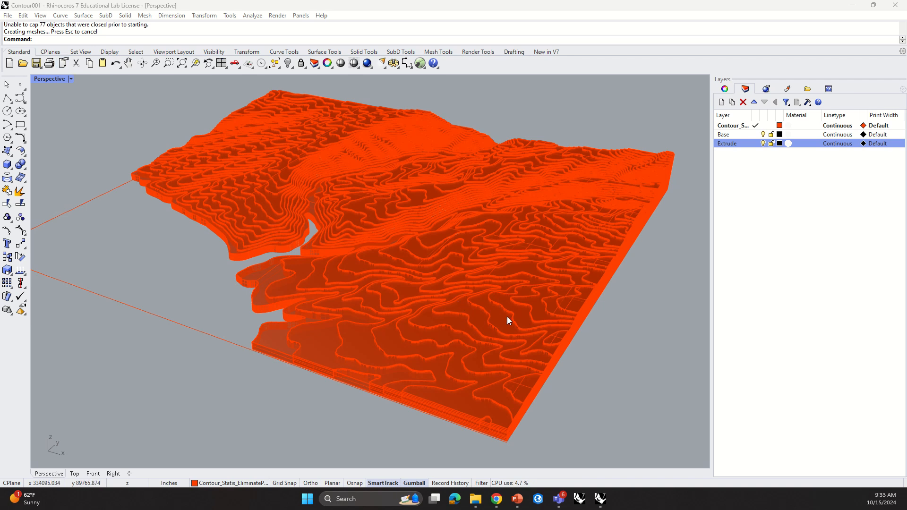
Step: Change the contour layer's colour to a pale yellow
{"action": "left_click", "coordinate": [780, 125]}
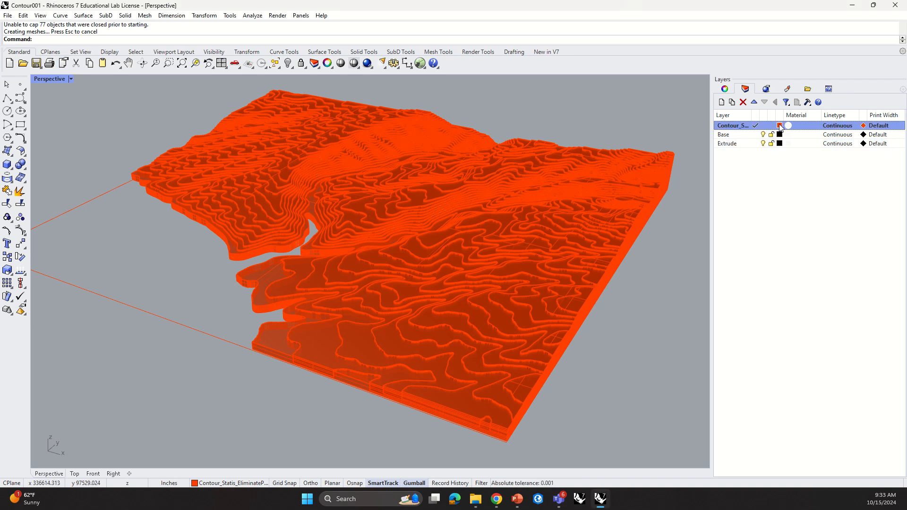
{"action": "mouse_move", "coordinate": [790, 259]}
{"action": "left_mouse_down"}
{"action": "mouse_move", "coordinate": [815, 258]}
{"action": "mouse_move", "coordinate": [810, 251]}
{"action": "left_mouse_up"}
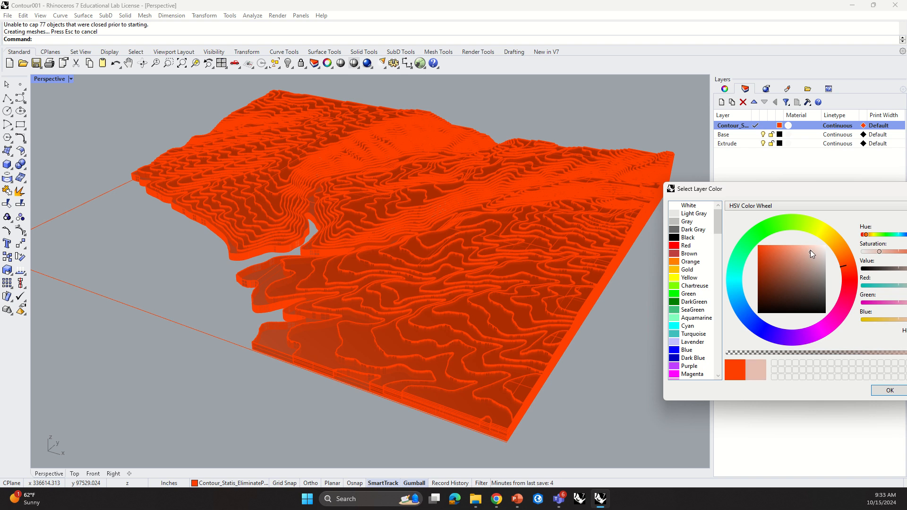
{"action": "left_click", "coordinate": [829, 229]}
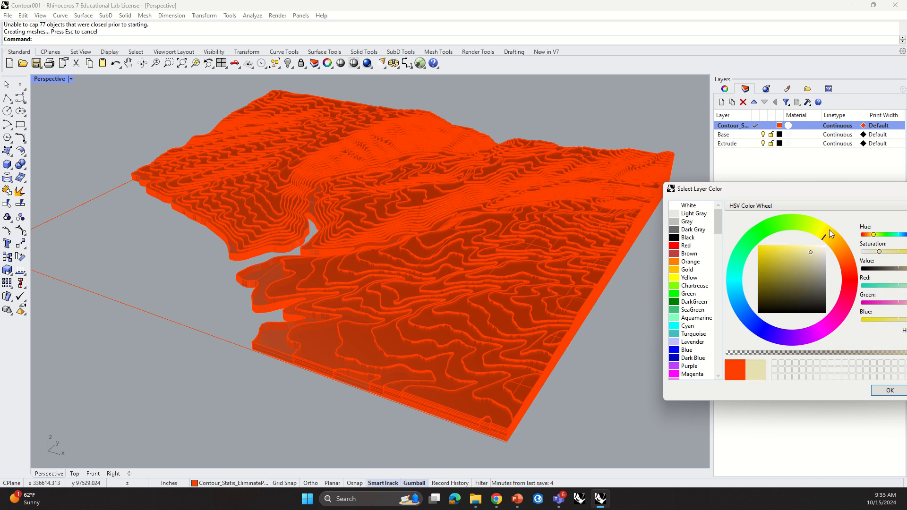
{"action": "left_click", "coordinate": [890, 390]}
Step: Zoom in and out to inspect the extruded terrain model
{"action": "middle_click", "coordinate": [567, 336]}
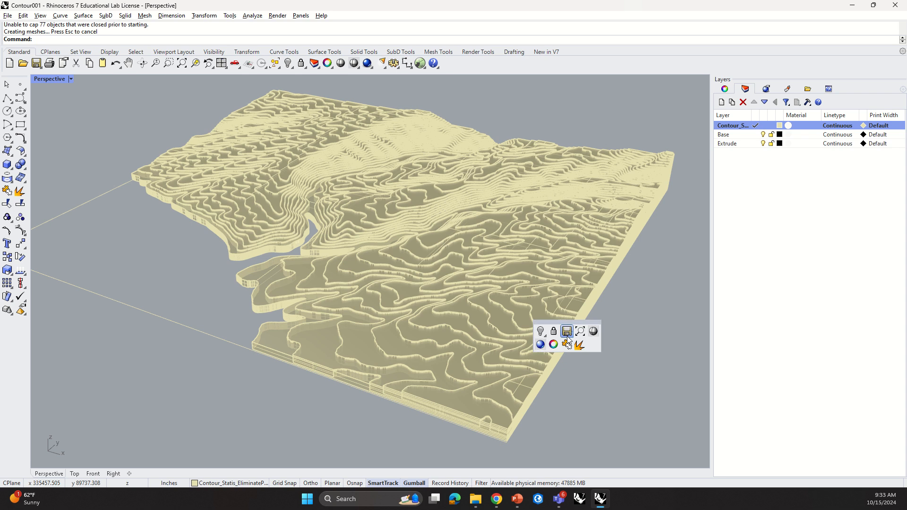
{"action": "right_click_drag", "start_coordinate": [630, 306], "coordinate": [579, 320]}
{"action": "scroll", "coordinate": [356, 303], "scroll_direction": "up", "scroll_amount": 5}
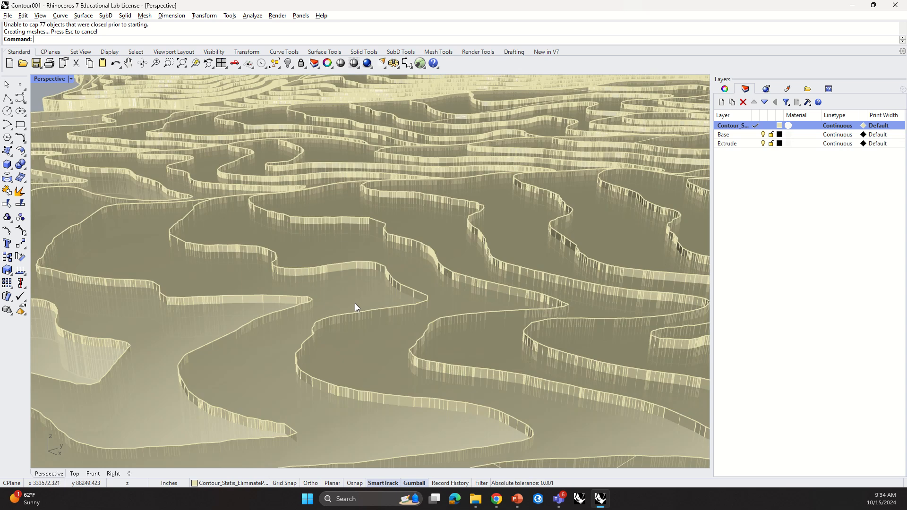
{"action": "scroll", "coordinate": [356, 303], "scroll_direction": "down", "scroll_amount": 5}
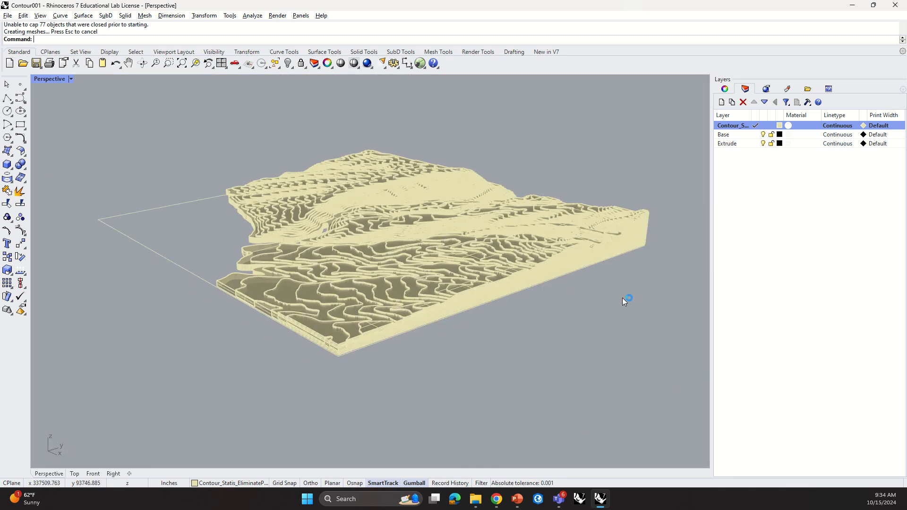
Step: Orbit around the extruded terrain model to inspect its sides and stepped contours from several angles
{"action": "right_click_drag", "start_coordinate": [622, 297], "coordinate": [546, 271]}
{"action": "scroll", "coordinate": [581, 235], "scroll_direction": "up", "scroll_amount": 5}
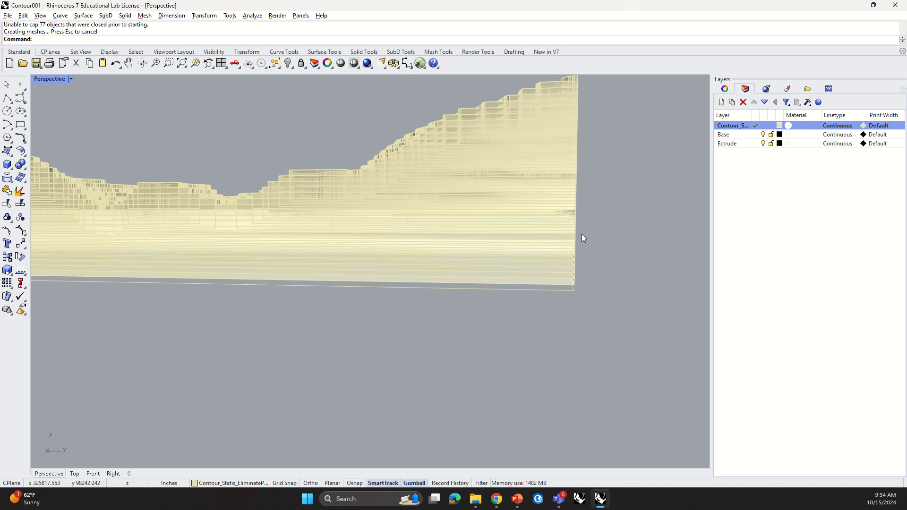
{"action": "right_click_drag", "start_coordinate": [597, 145], "coordinate": [593, 159]}
{"action": "scroll", "coordinate": [582, 163], "scroll_direction": "down", "scroll_amount": 5}
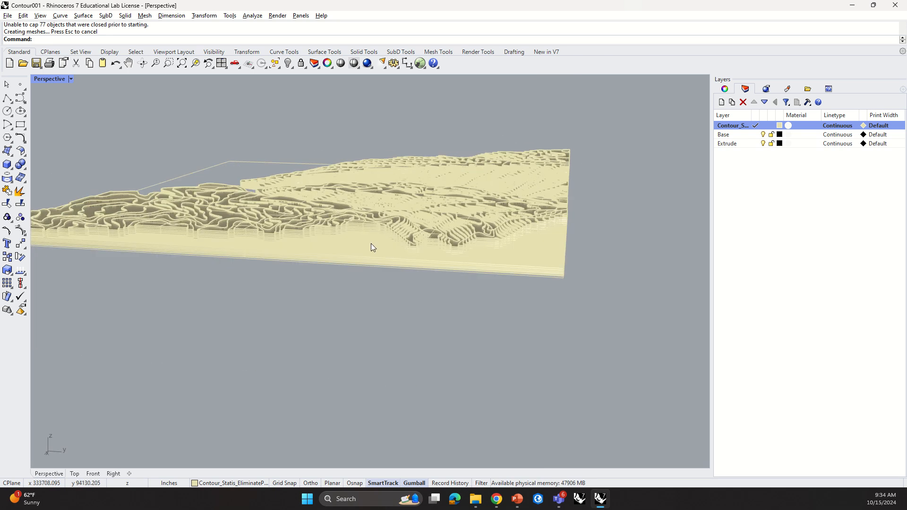
{"action": "right_click_drag", "start_coordinate": [370, 243], "coordinate": [548, 274]}
{"action": "scroll", "coordinate": [512, 263], "scroll_direction": "down", "scroll_amount": 8}
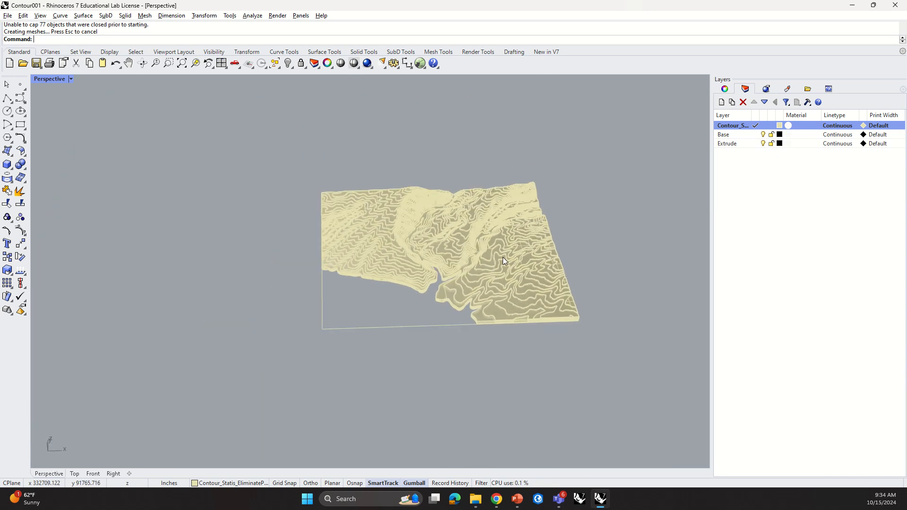
{"action": "right_click_drag", "start_coordinate": [572, 245], "coordinate": [562, 252]}
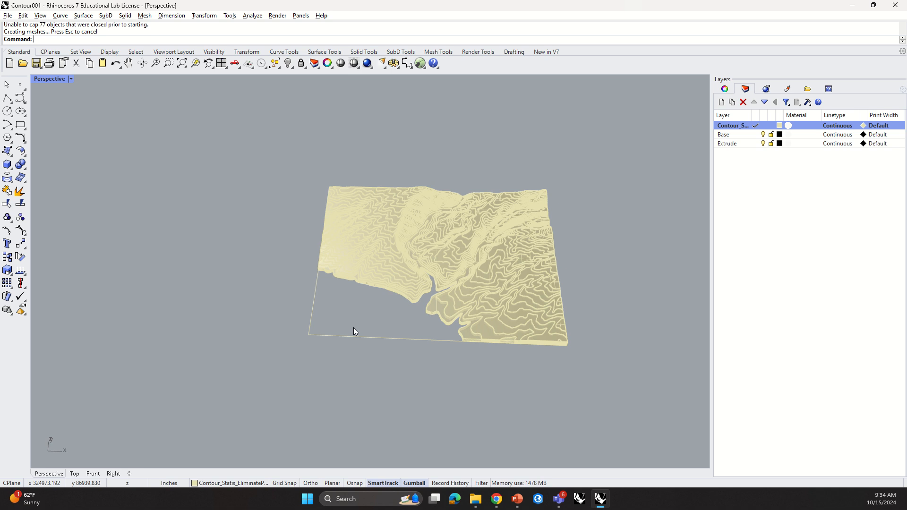
Step: Orbit the Perspective view to look straight down on the terrain and render it
{"action": "right_click_drag", "start_coordinate": [524, 321], "coordinate": [528, 396]}
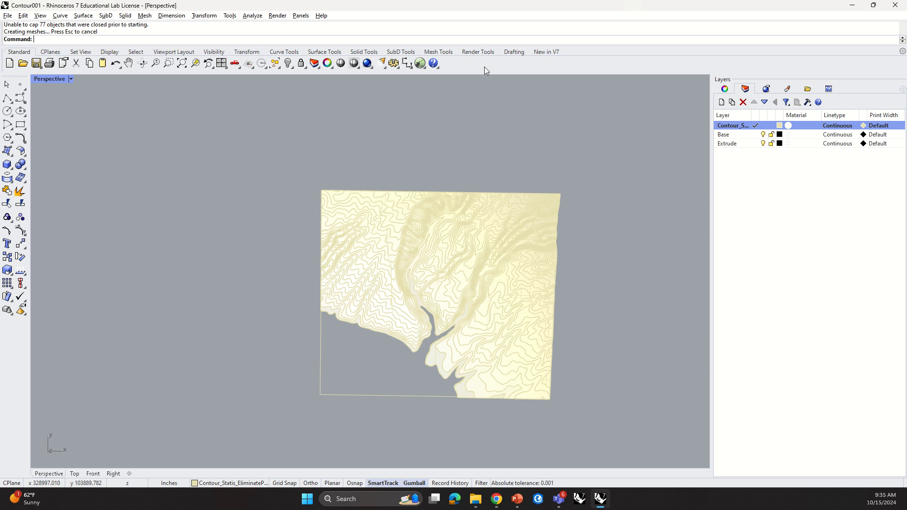
{"action": "left_click", "coordinate": [488, 53]}
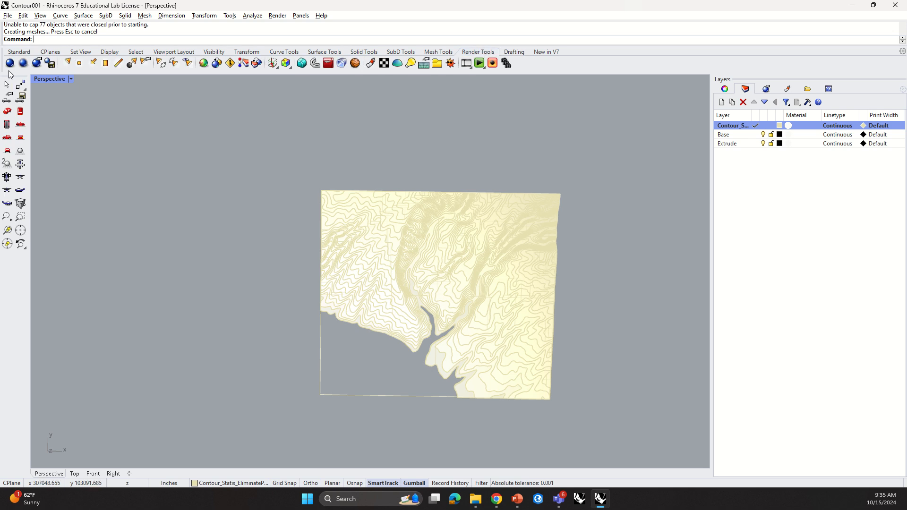
{"action": "left_click", "coordinate": [12, 66]}
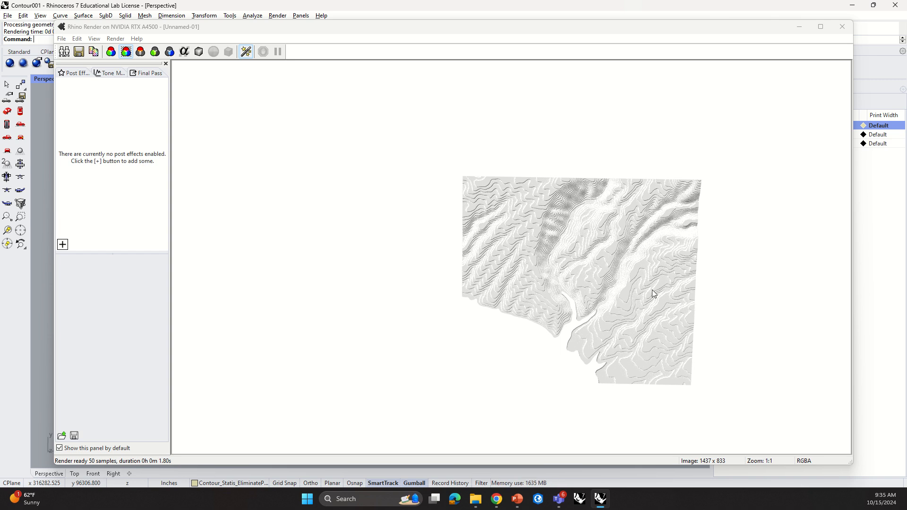
Step: Zoom in and out of the rendered image to inspect the shaded contours, then close the render window
{"action": "scroll", "coordinate": [666, 272], "scroll_direction": "up", "scroll_amount": 2}
{"action": "scroll", "coordinate": [675, 269], "scroll_direction": "down", "scroll_amount": 2}
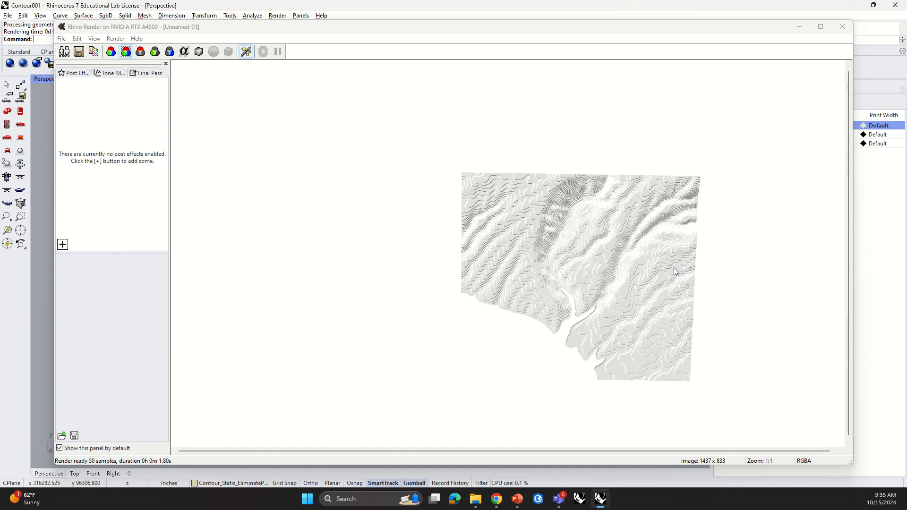
{"action": "scroll", "coordinate": [535, 270], "scroll_direction": "up", "scroll_amount": 2}
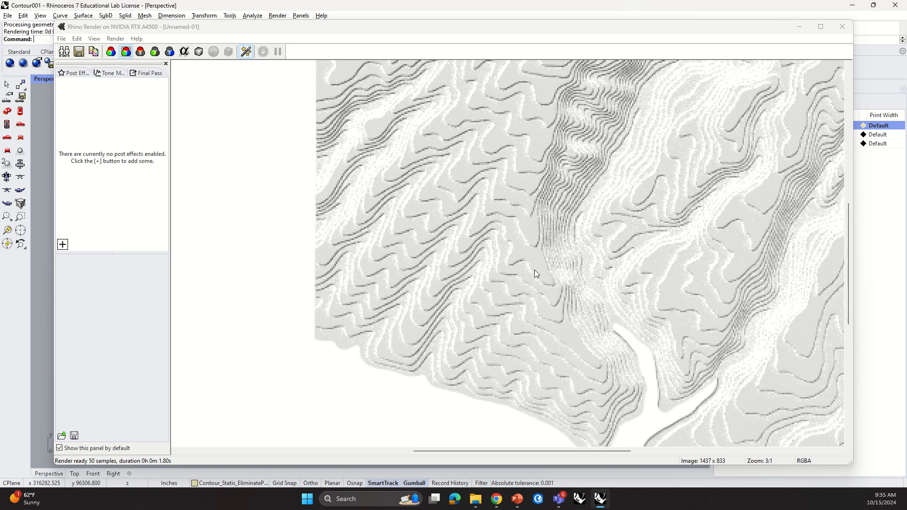
{"action": "scroll", "coordinate": [534, 270], "scroll_direction": "down", "scroll_amount": 2}
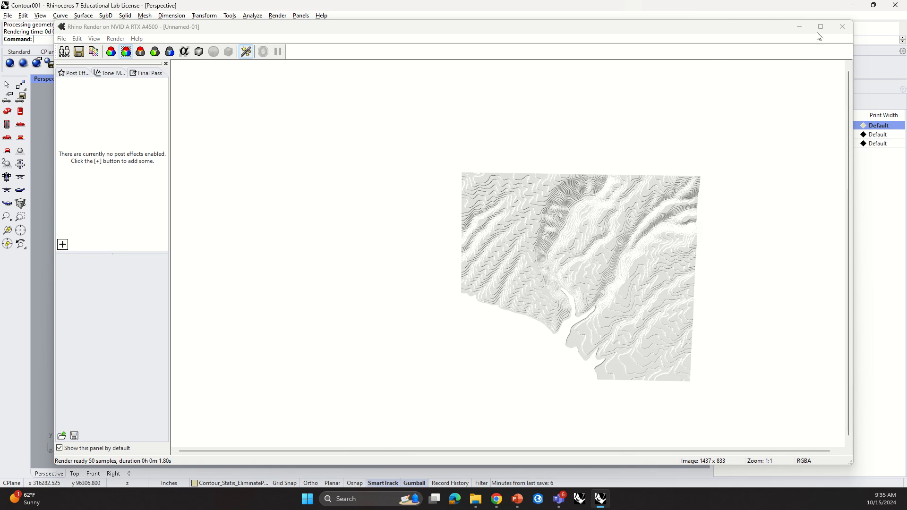
{"action": "left_click", "coordinate": [842, 27]}
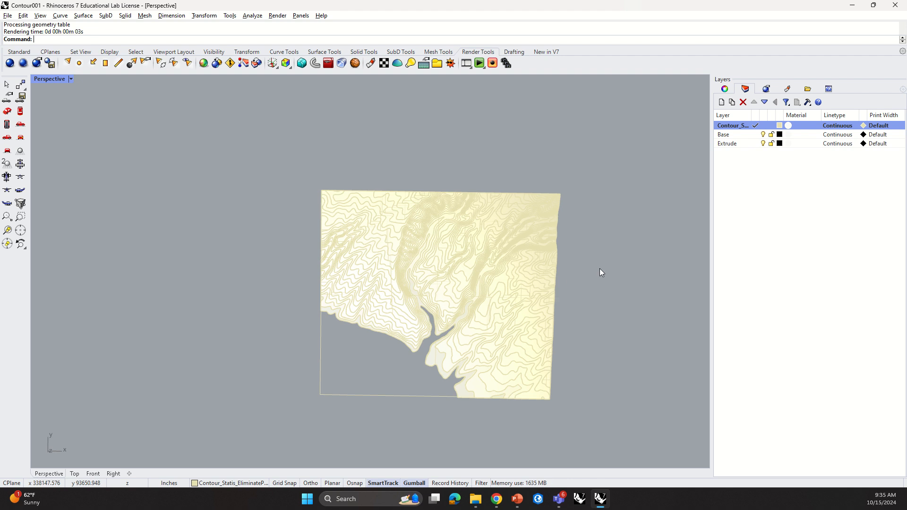